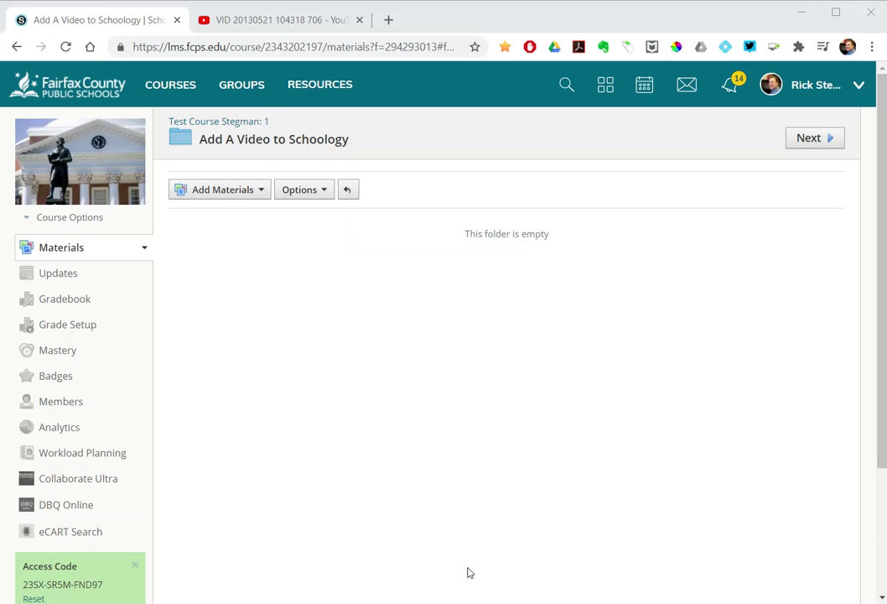
left_click(289, 25)
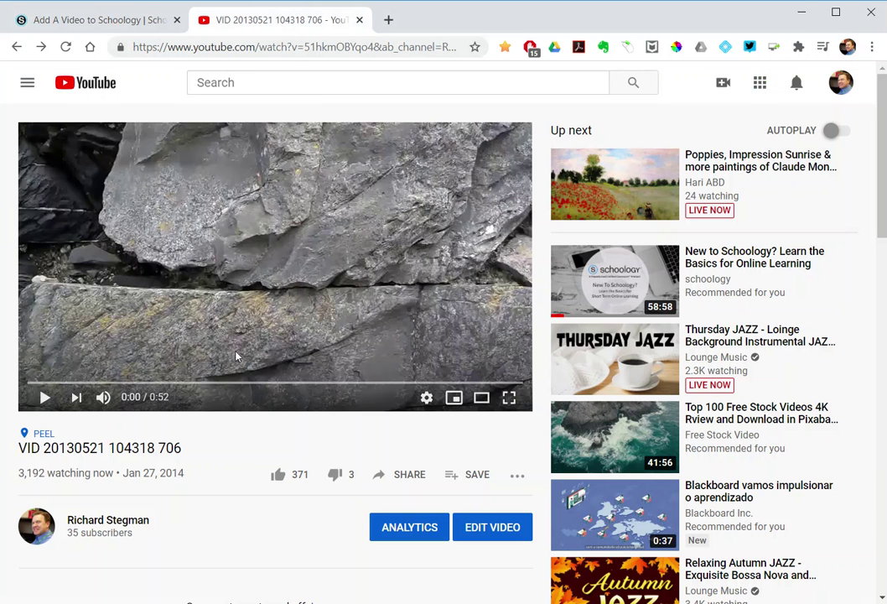
left_click(403, 474)
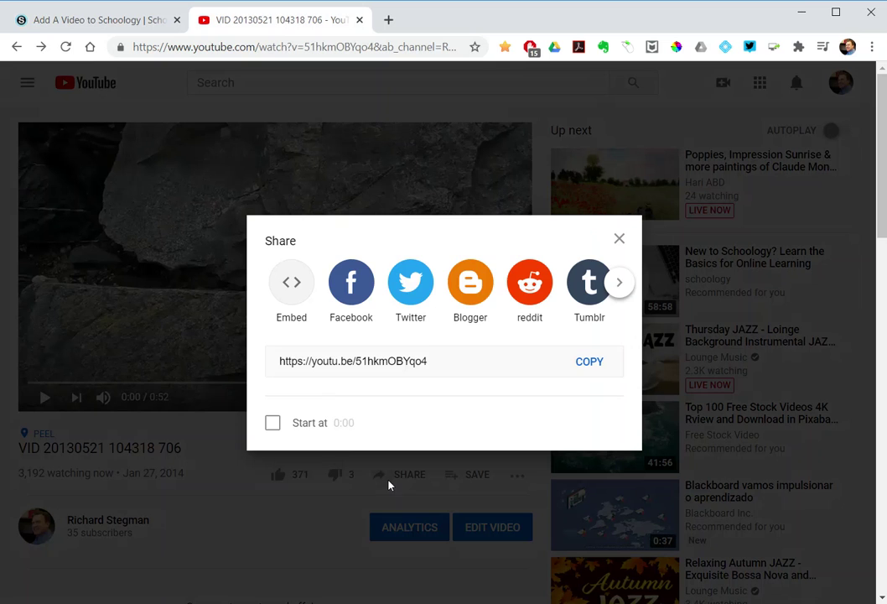
left_click(320, 359)
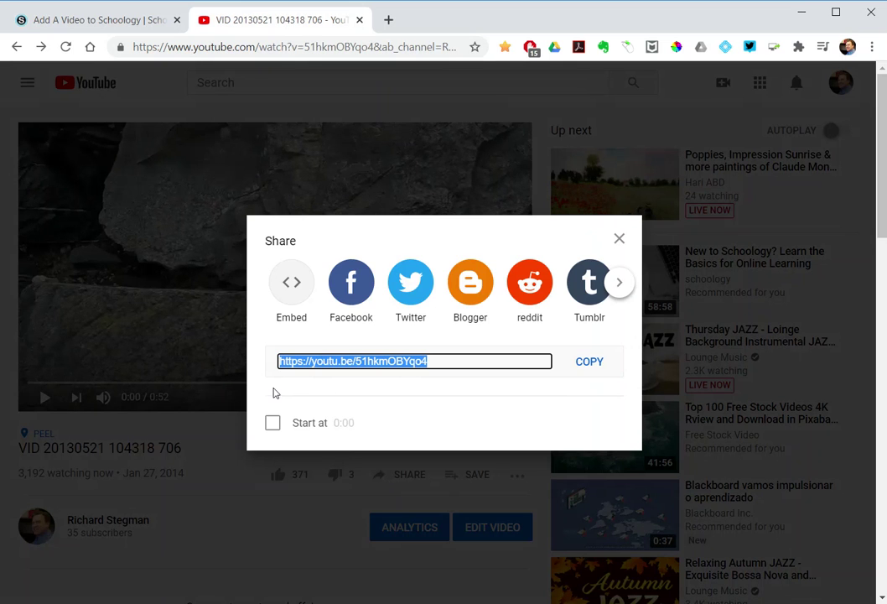
left_click(292, 290)
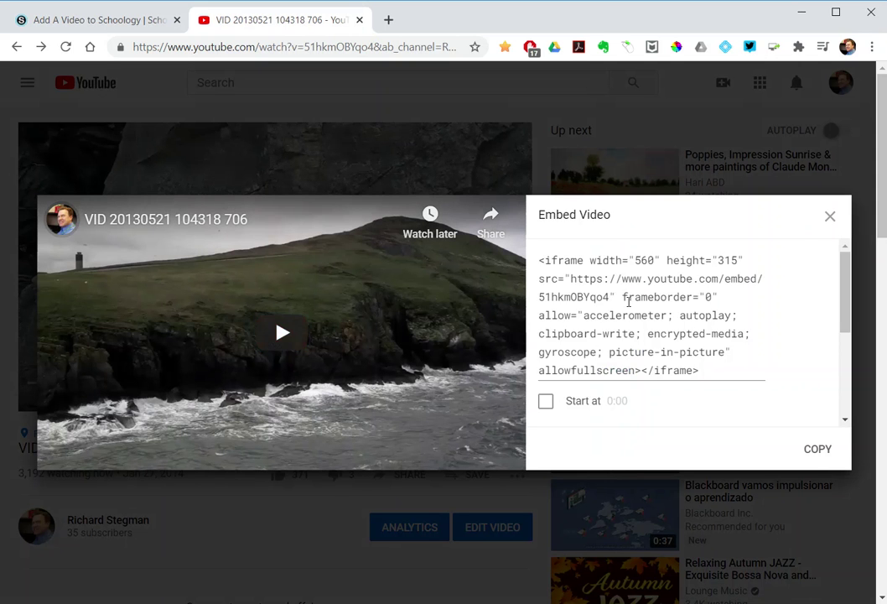
left_click(648, 323)
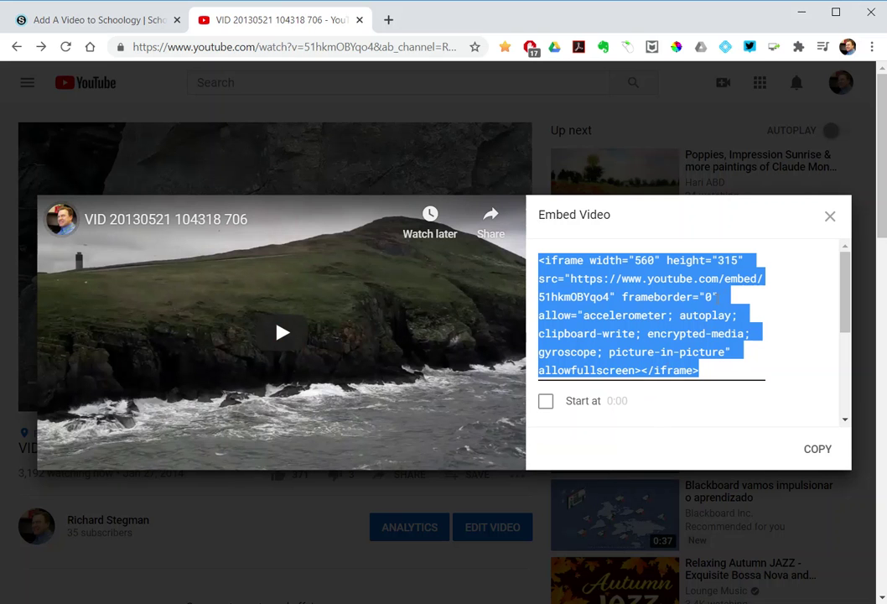
left_click(830, 218)
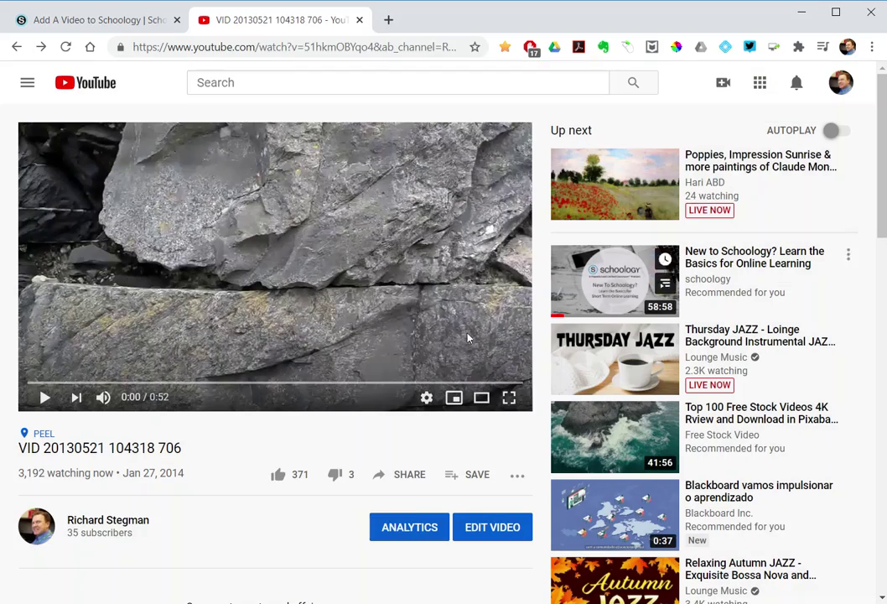
- Copy the YouTube video's short share URL and return to the Schoology folder
left_click(377, 476)
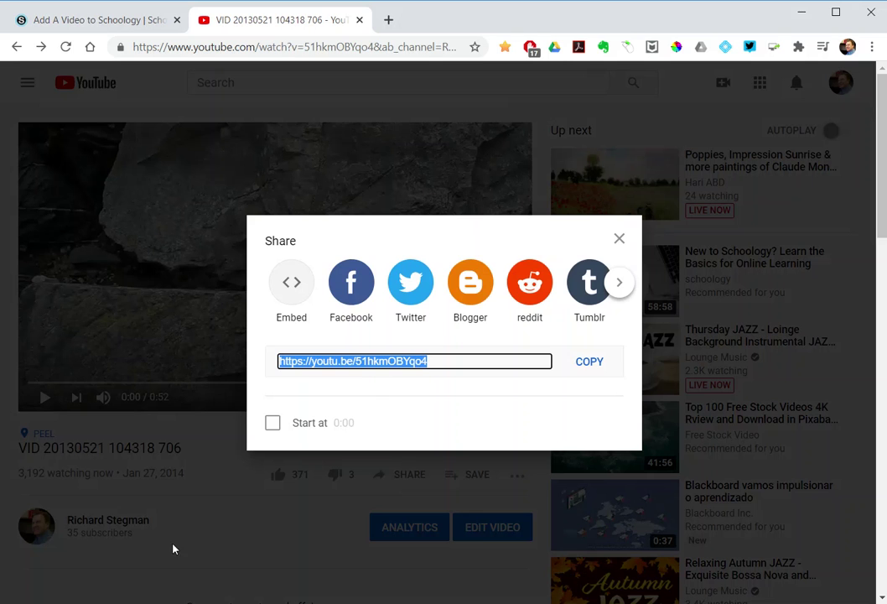
left_click(590, 363)
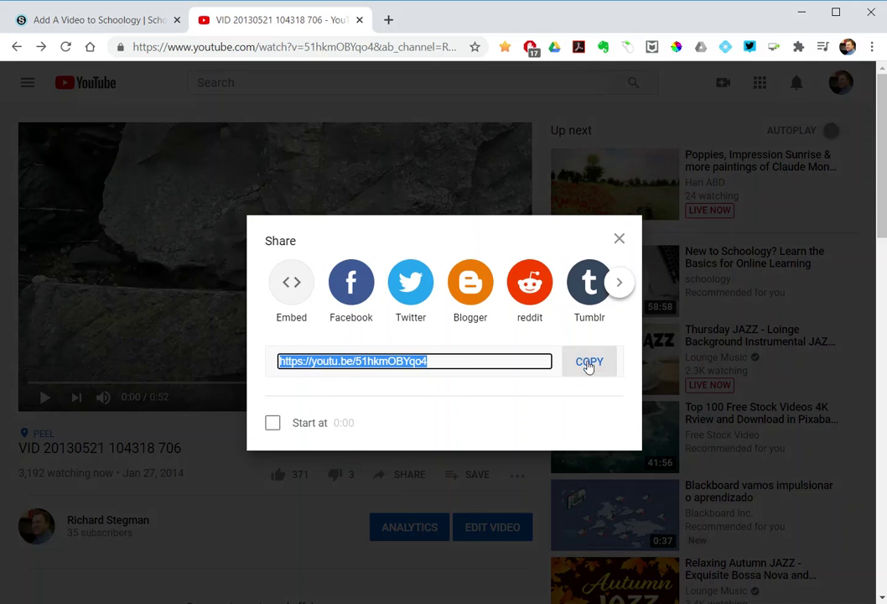
left_click(122, 25)
left_click(234, 191)
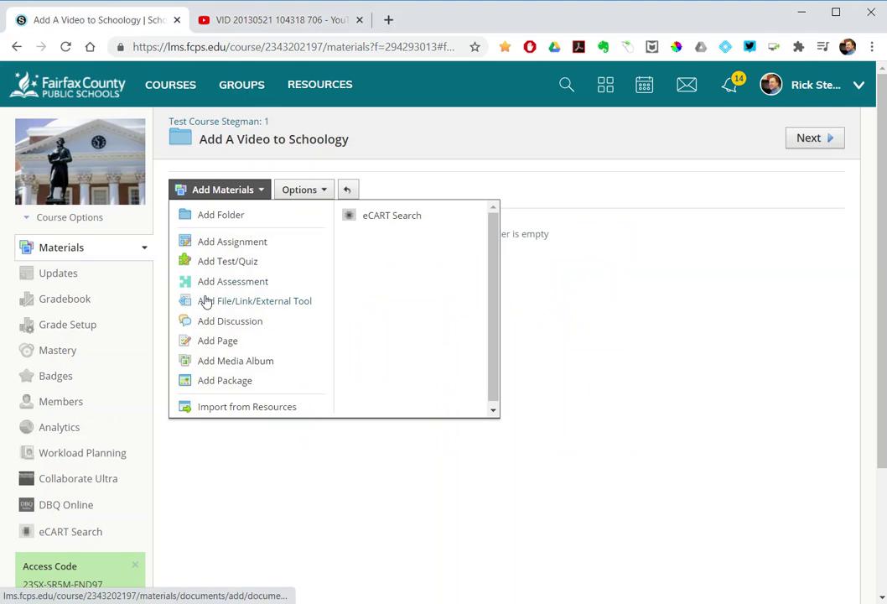
left_click(264, 310)
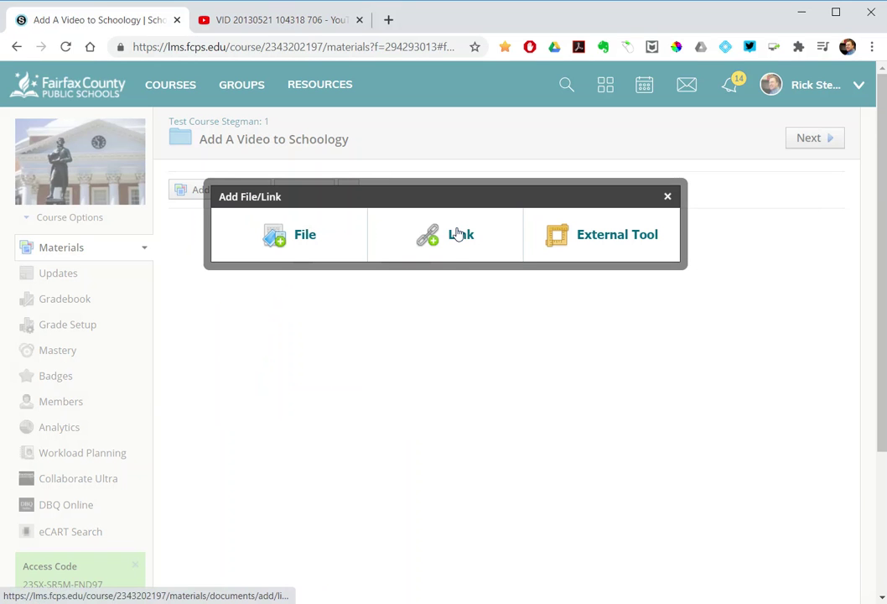
left_click(458, 243)
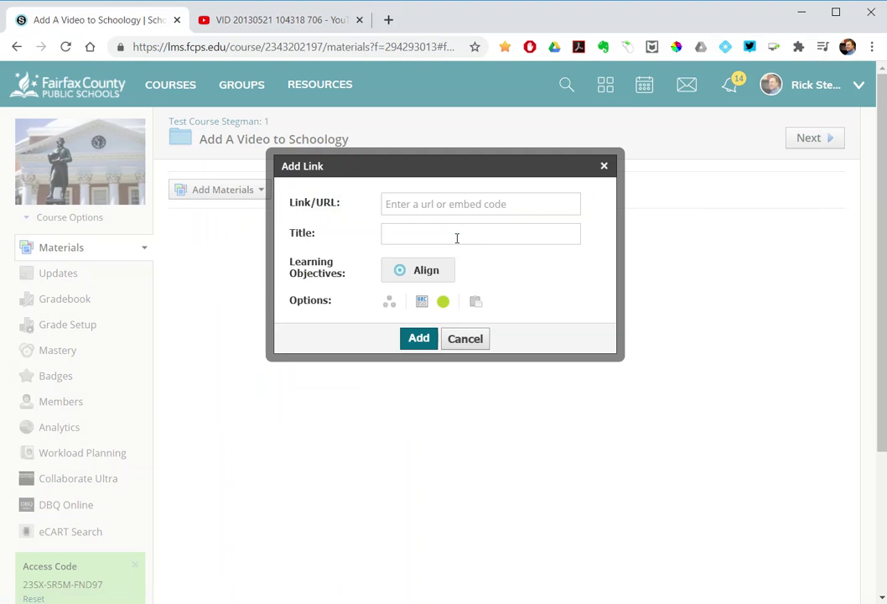
left_click(459, 206)
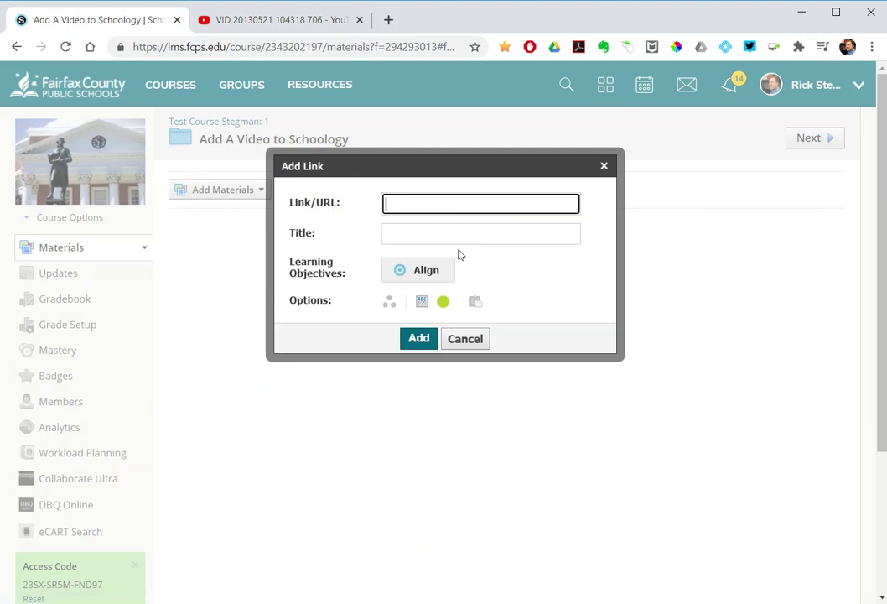
left_click(467, 237)
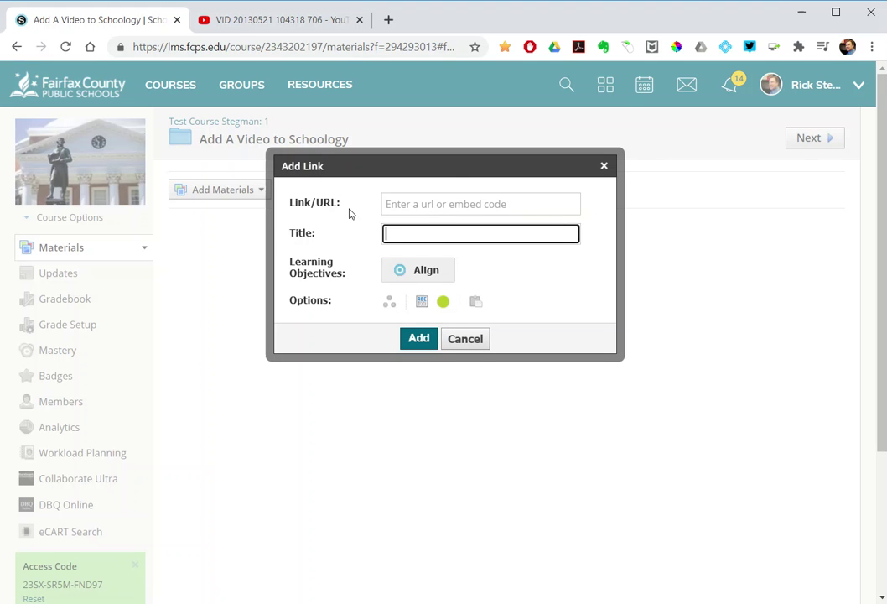
left_click(437, 203)
key("ctrl+v")
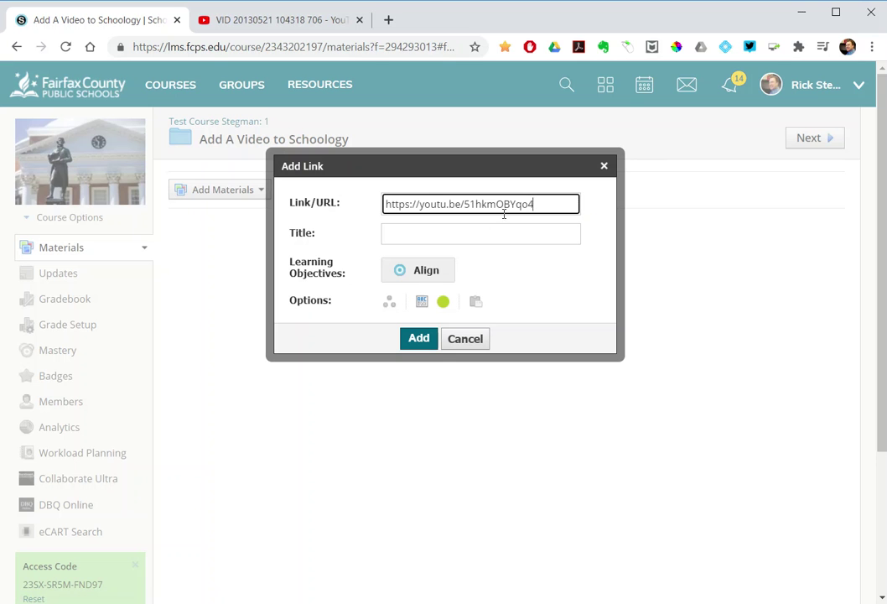
- Title the link "Add File/Link/External Tool - By URL" and add it to the folder
left_click(539, 226)
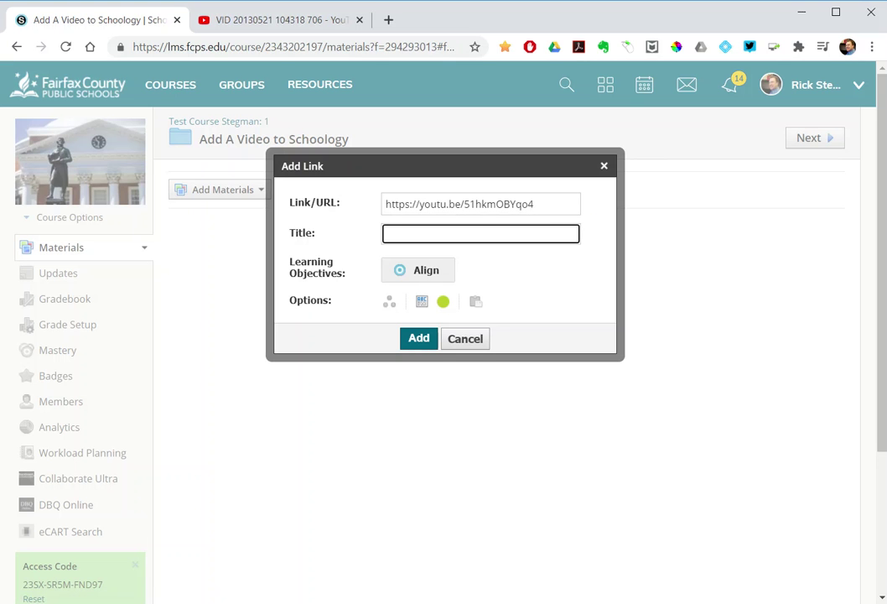
key("alt+Tab")
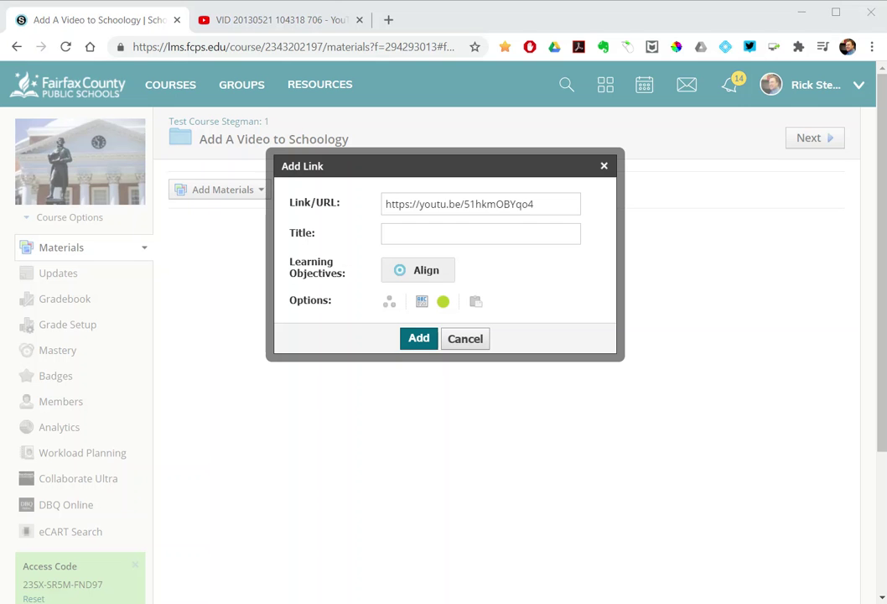
left_click(540, 240)
key("ctrl+v")
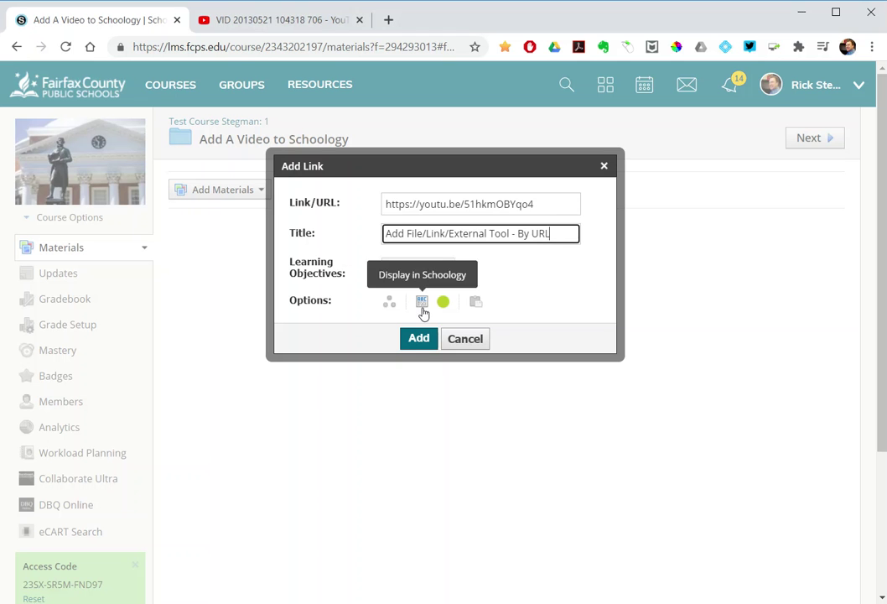
left_click(419, 337)
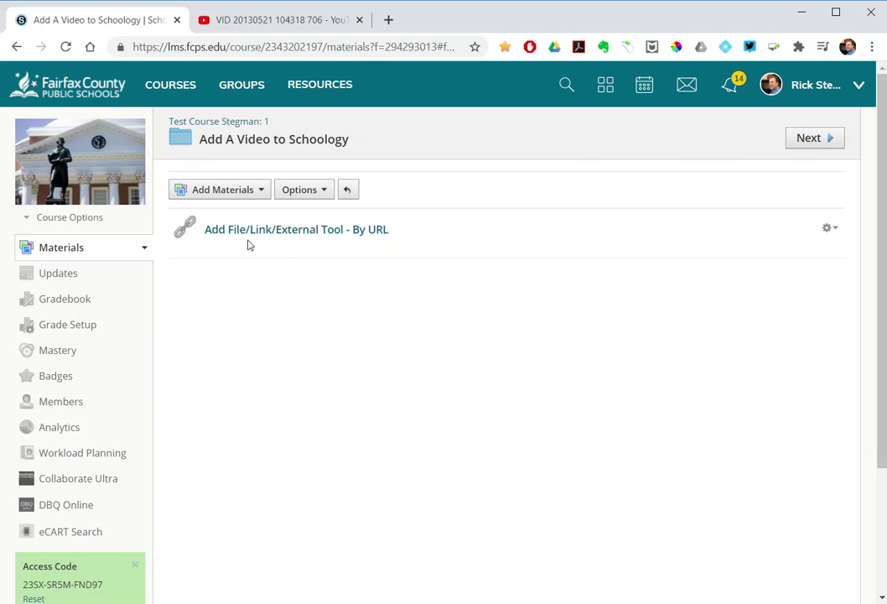
- Start a second link material in the Add A Video to Schoology folder
left_click(223, 194)
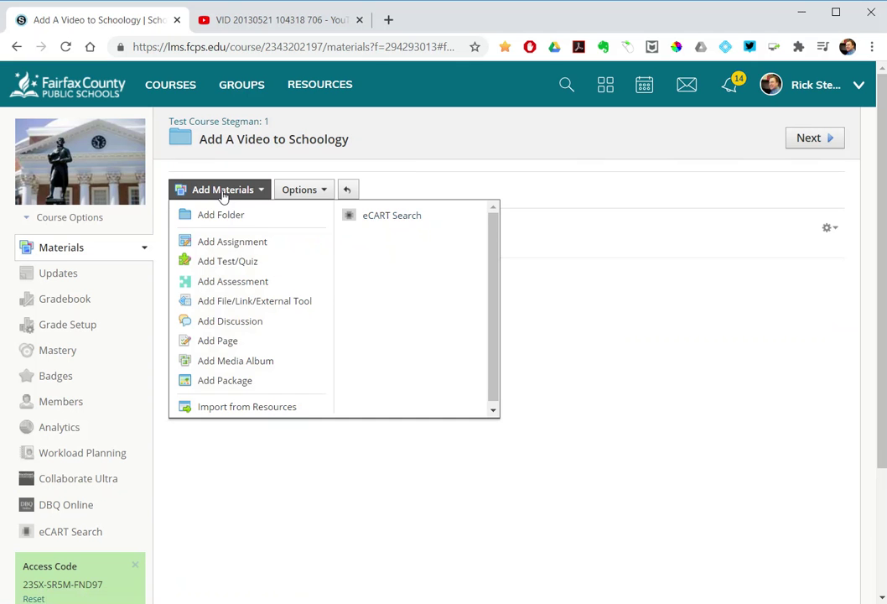
left_click(276, 300)
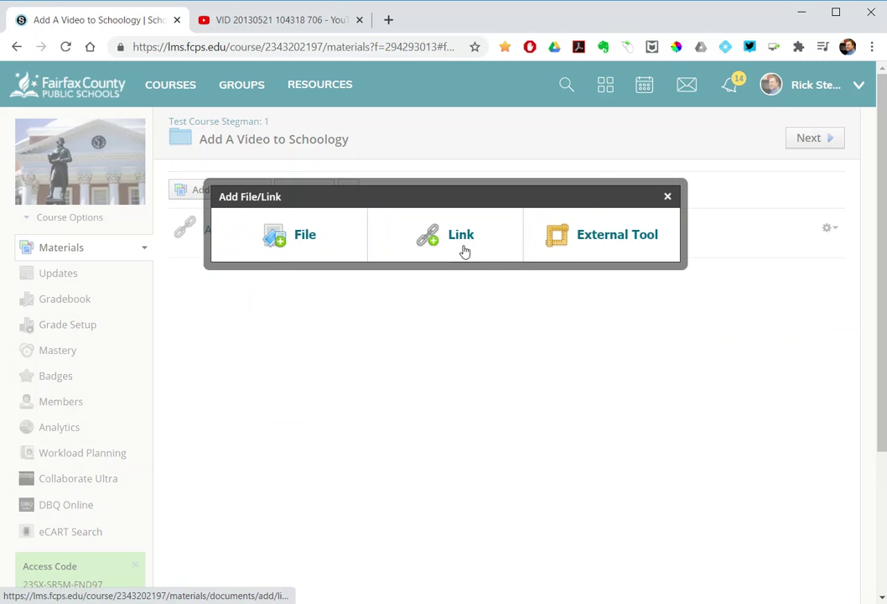
left_click(461, 237)
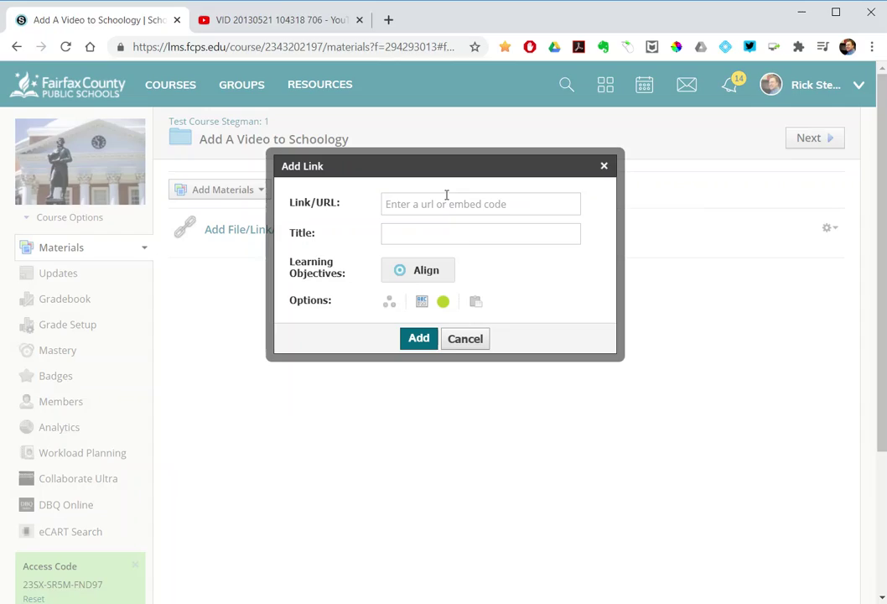
- Switch to YouTube, close the share link dialog and copy the video's iframe embed code
left_click(281, 19)
key("Escape")
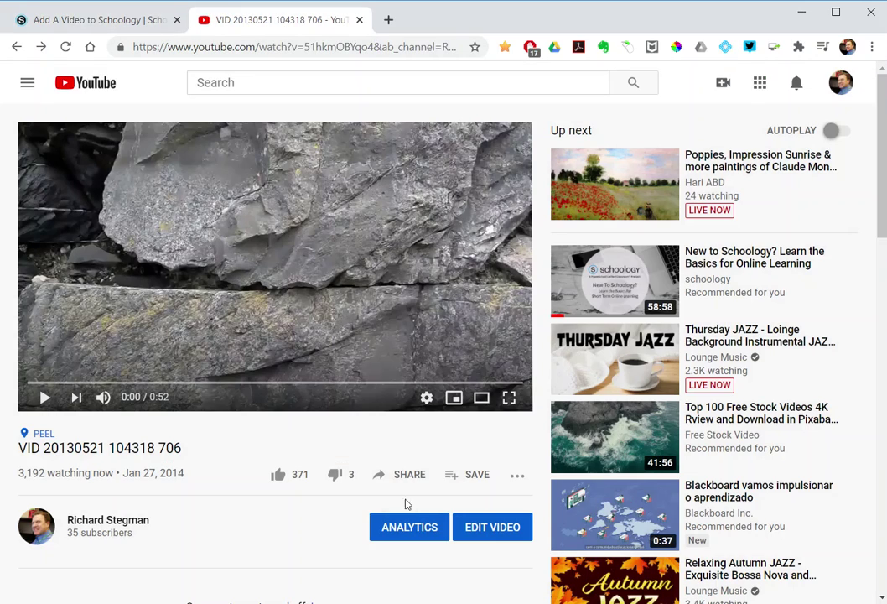
left_click(378, 475)
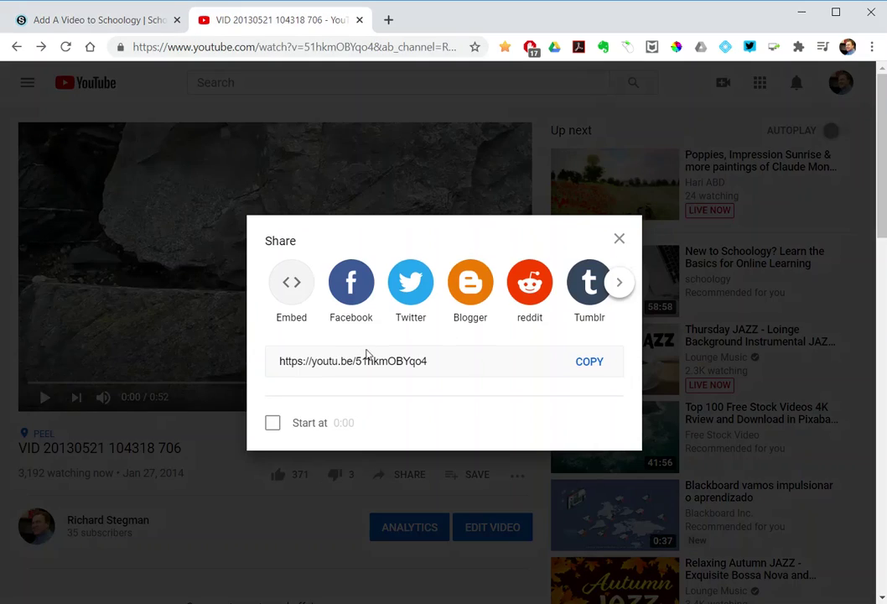
left_click(296, 270)
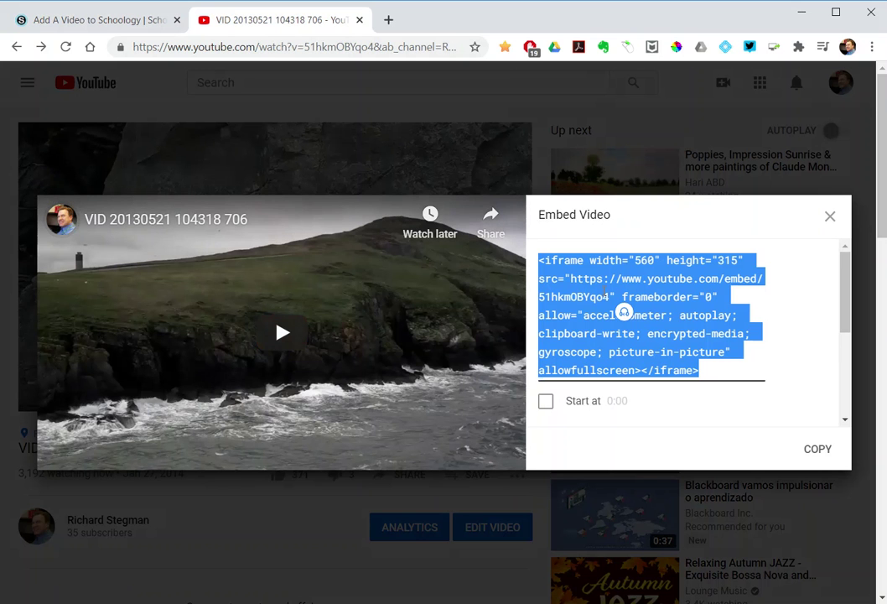
left_click(818, 449)
- Return to Schoology and paste the iframe embed code as the new link's URL
left_click(133, 25)
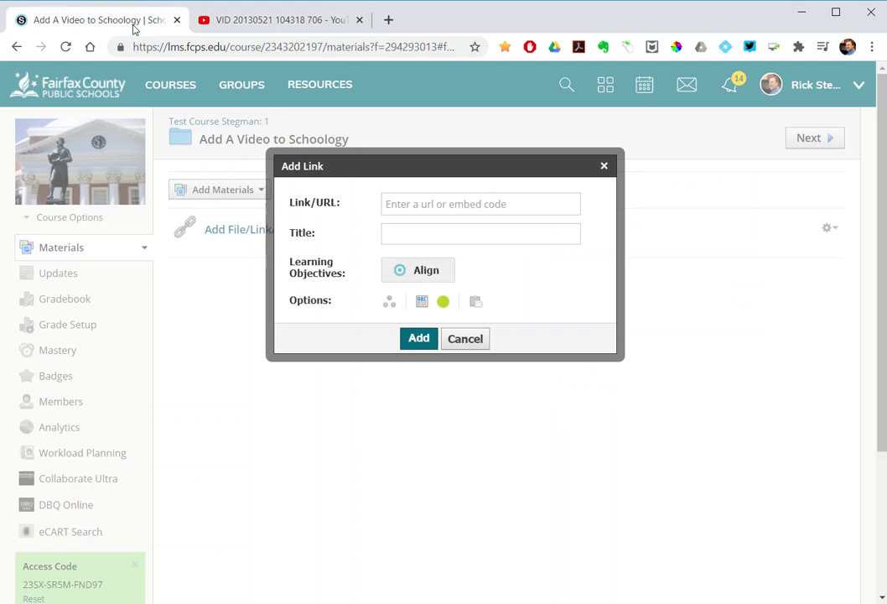
right_click(401, 200)
left_click(445, 289)
- Title the embed link "Add File/Link/External Tool - By Embed Code" and add it to the folder
left_click(456, 237)
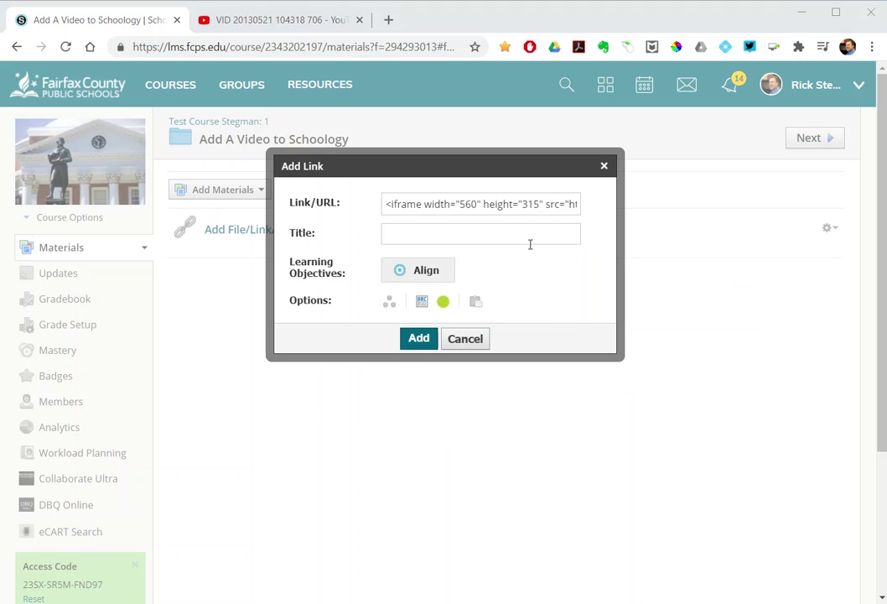
key("alt+Tab")
key("ctrl+v")
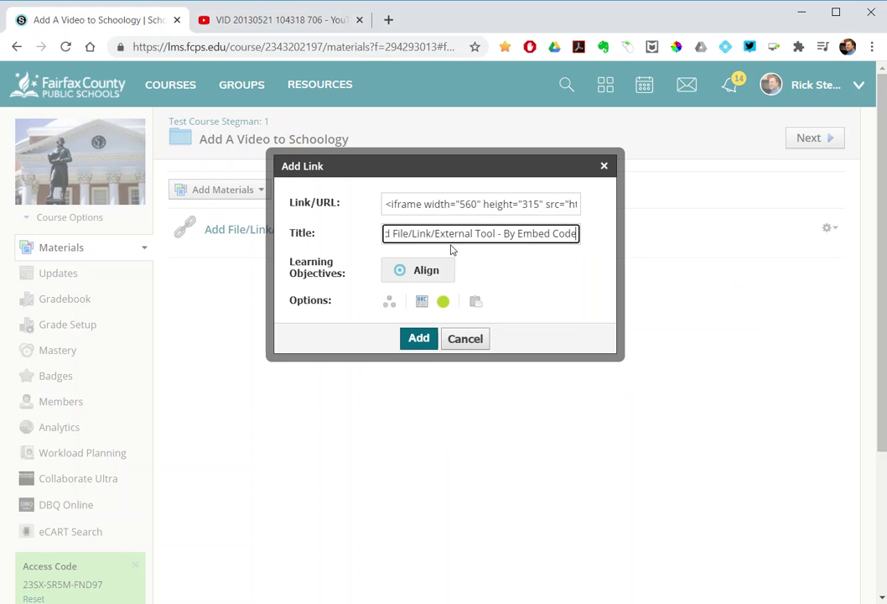
left_click(417, 341)
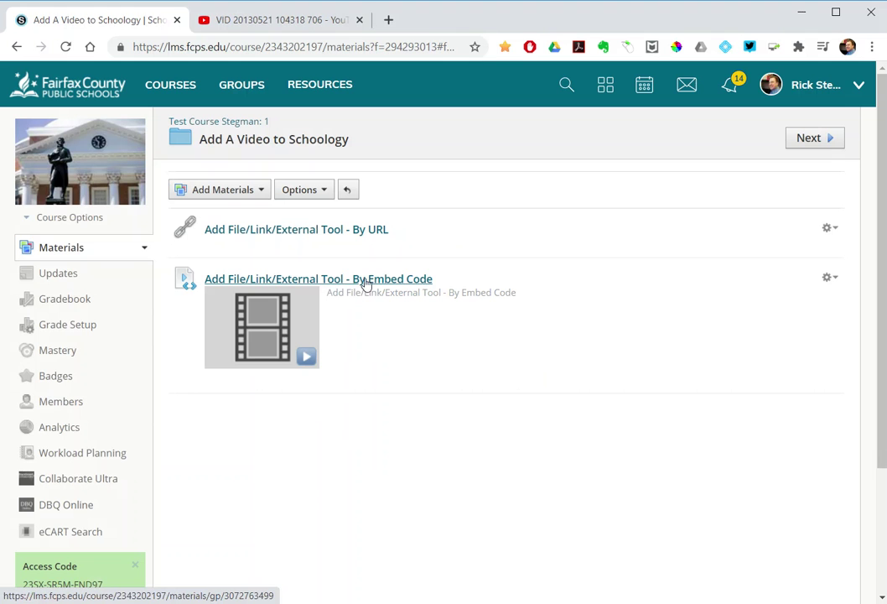
- Open the By URL material and then the By Embed Code material, playing and pausing the embedded video to check them
left_click(321, 232)
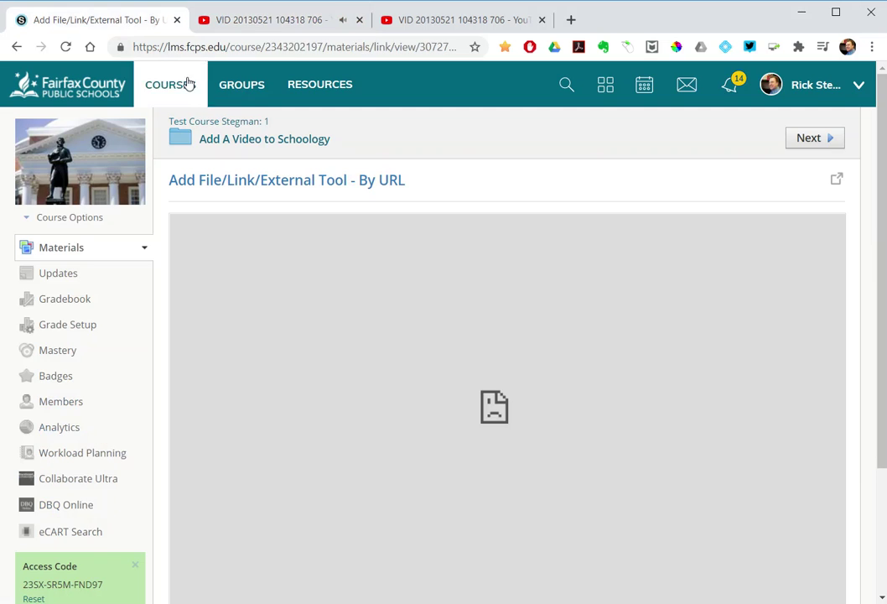
left_click(797, 139)
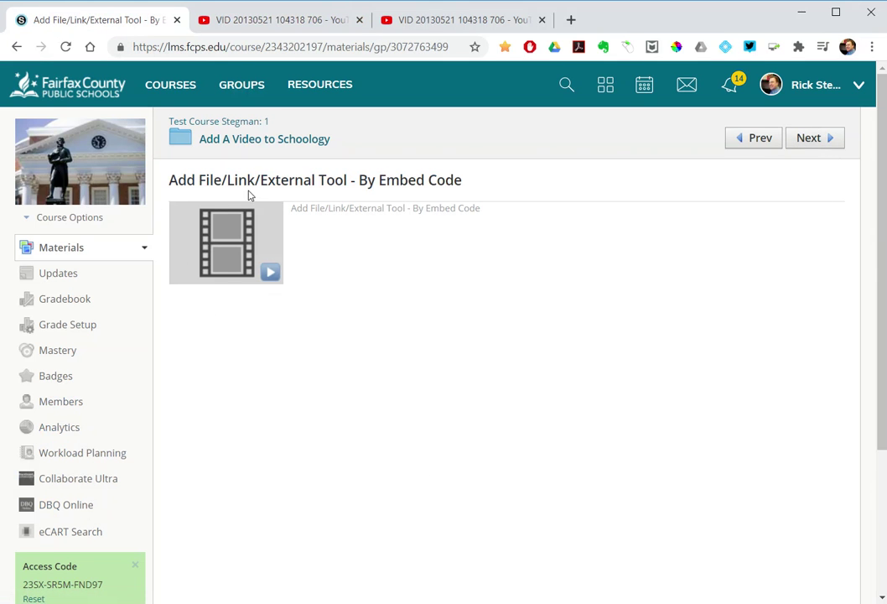
left_click(217, 242)
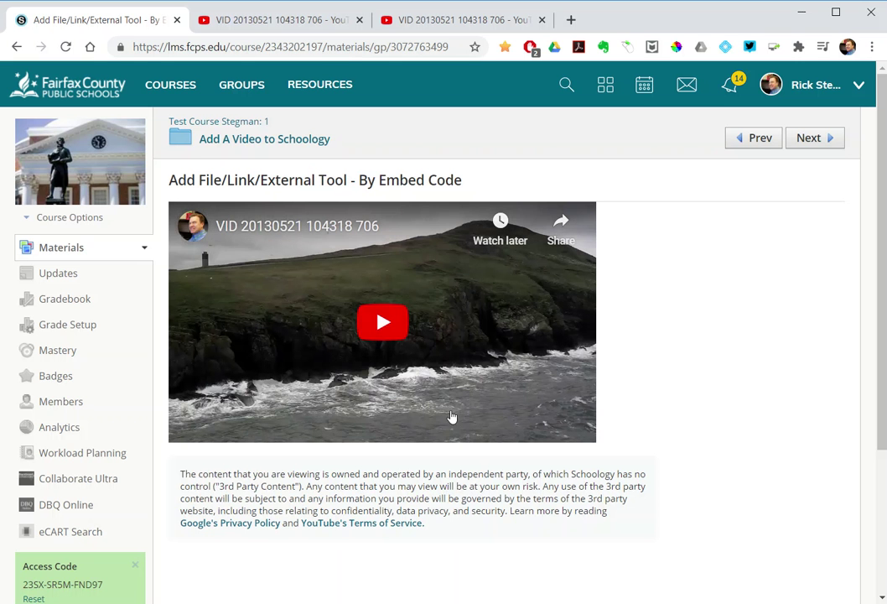
left_click(380, 328)
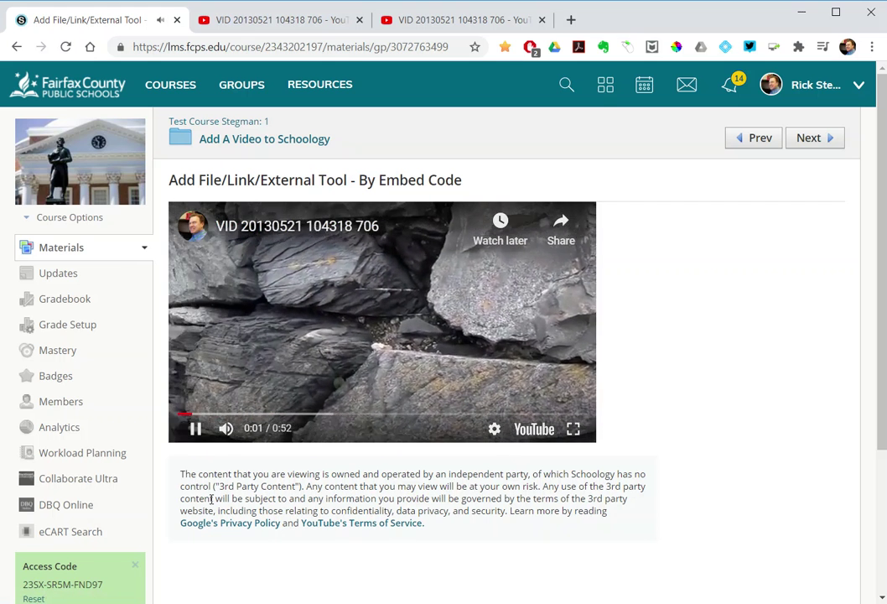
left_click(196, 429)
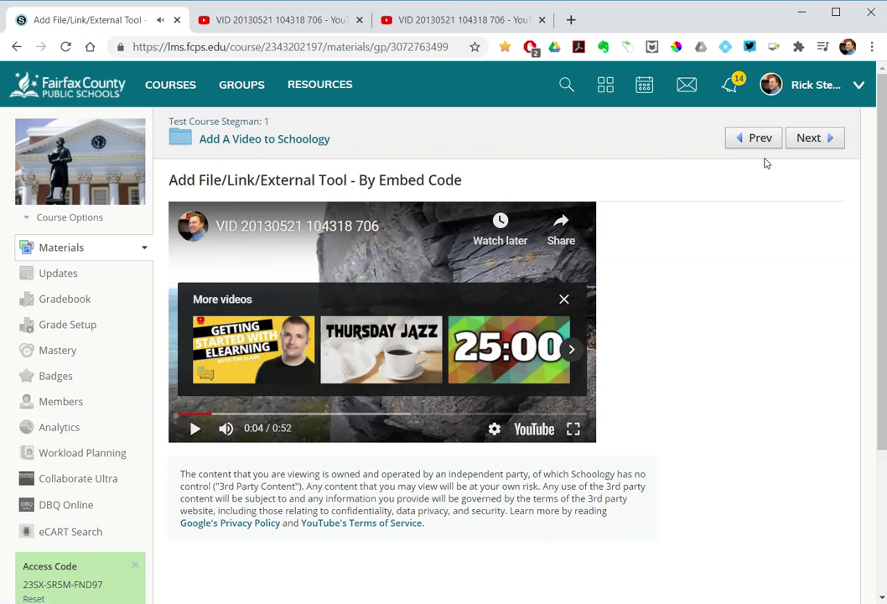
- Return to the Add A Video to Schoology folder and start a new page with a link/embed attachment
left_click(284, 142)
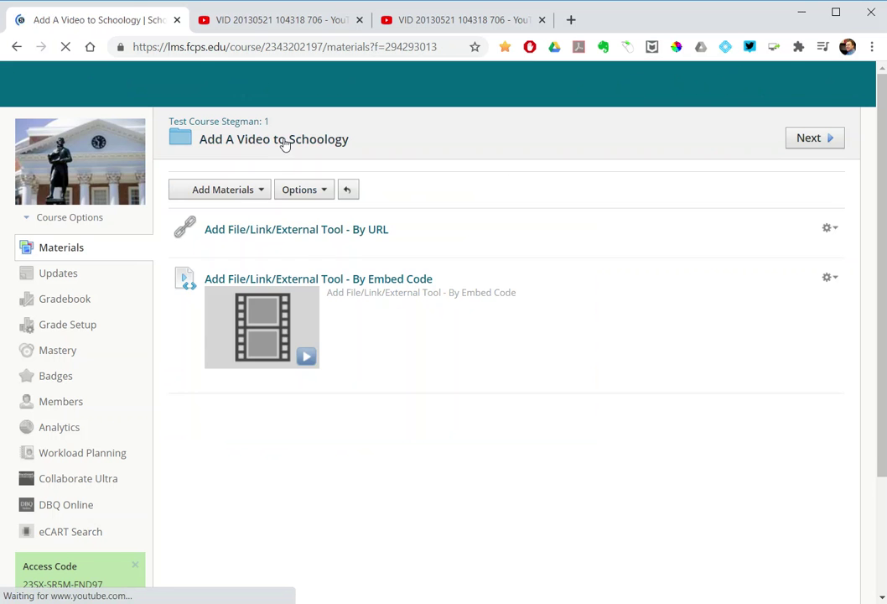
left_click(241, 191)
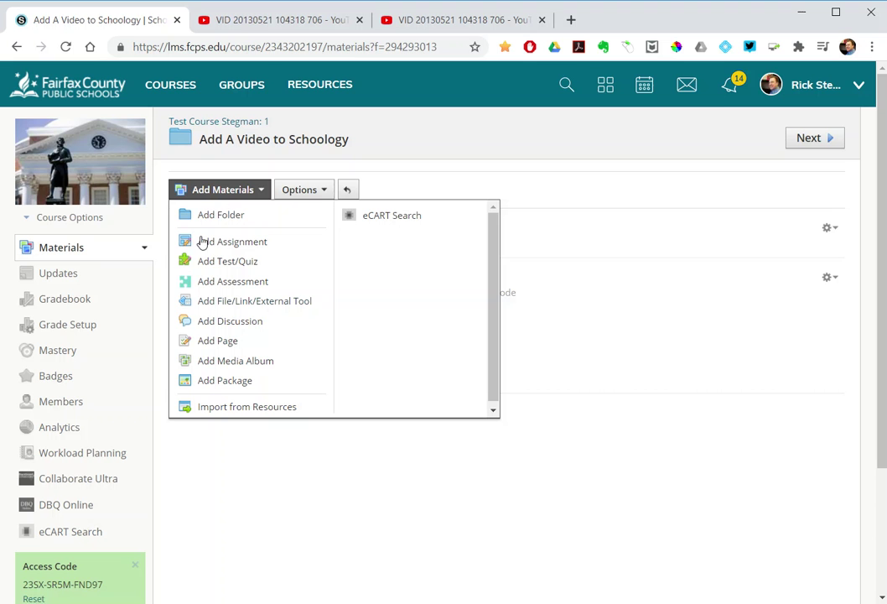
left_click(218, 342)
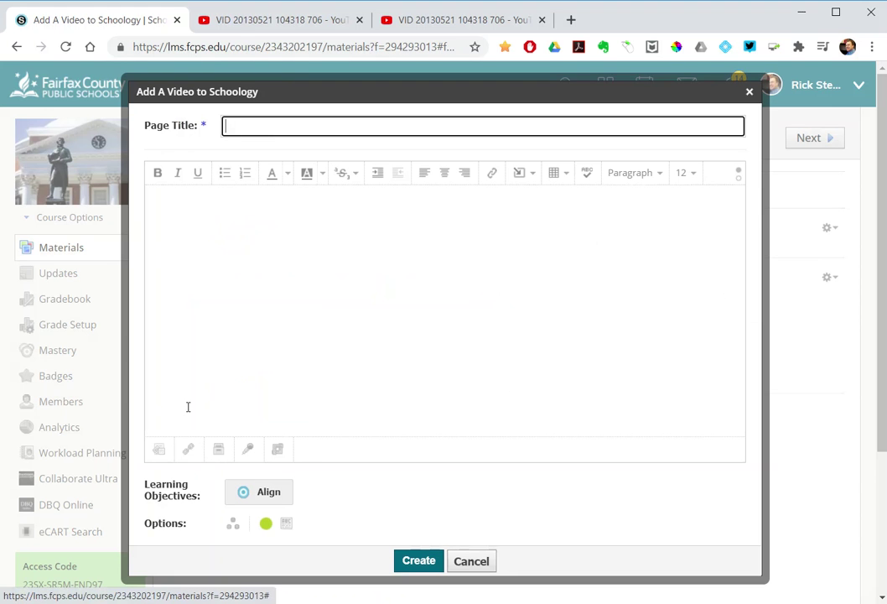
left_click(189, 450)
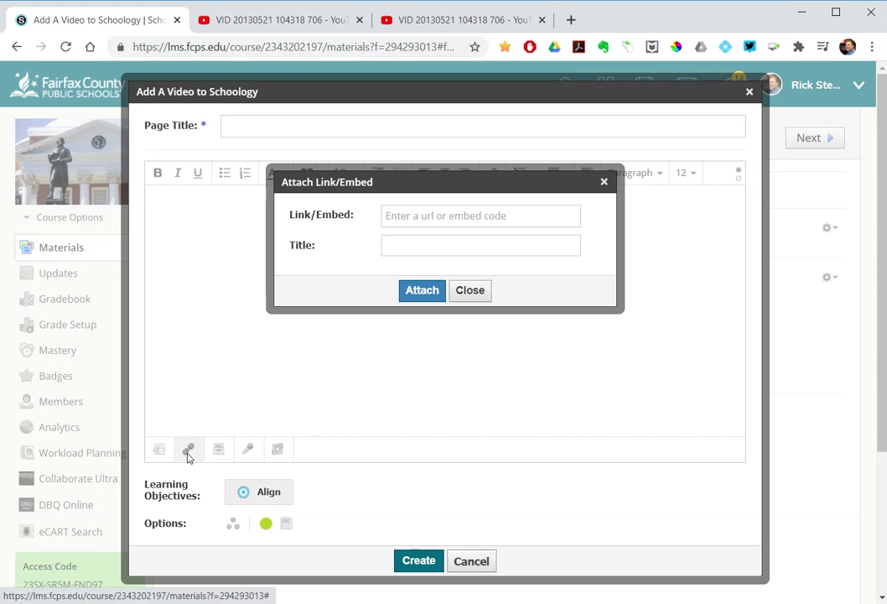
- Switch to YouTube and copy the video's share link
left_click(281, 20)
left_click(369, 477)
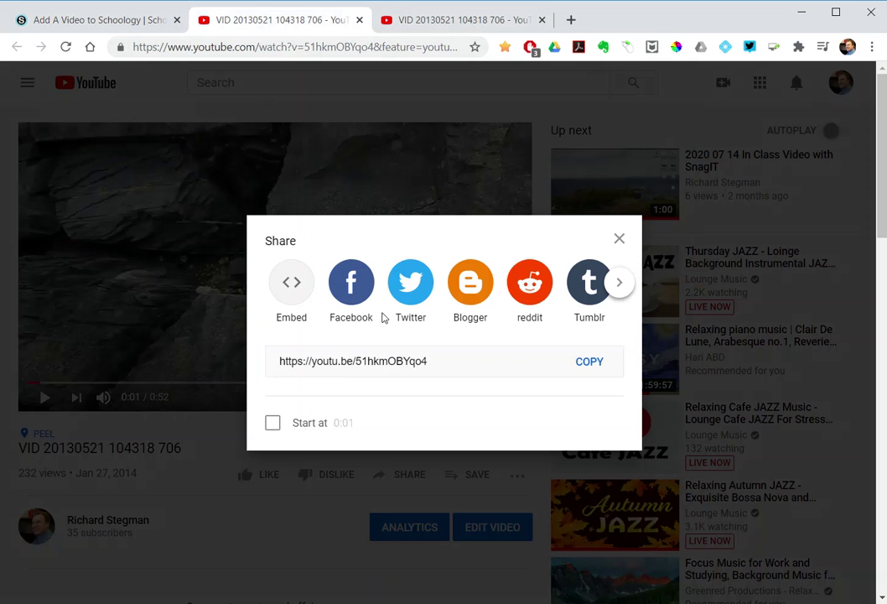
left_click(384, 367)
left_click(606, 362)
- Return to Schoology and attach the copied YouTube link to the page with the title "Page - Link - By URL"
left_click(117, 19)
left_click(413, 247)
left_click(415, 219)
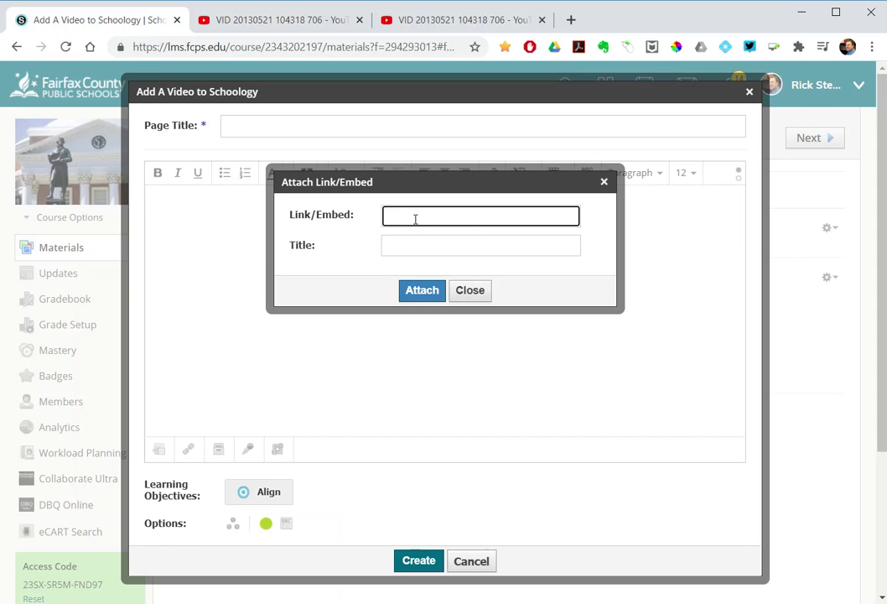
key("ctrl+v")
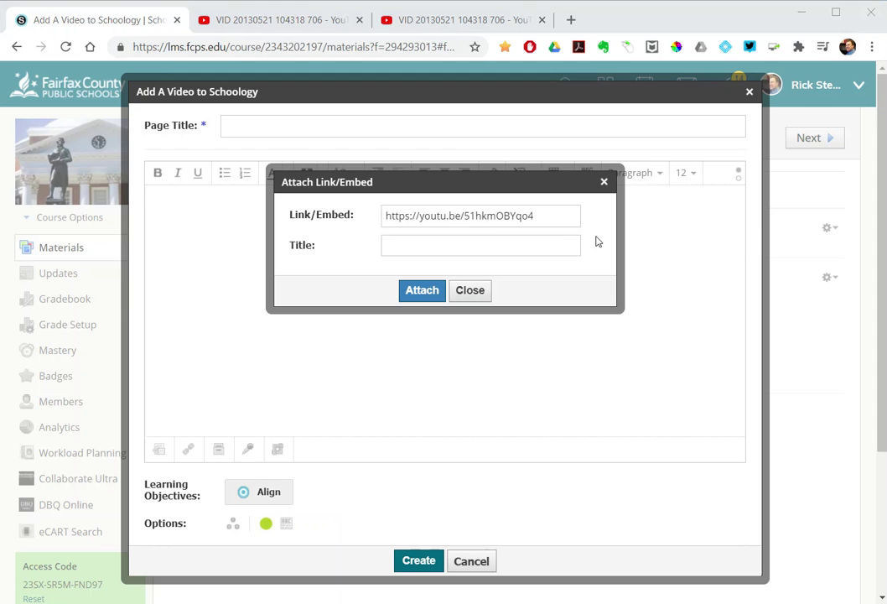
left_click(547, 248)
key("ctrl+v")
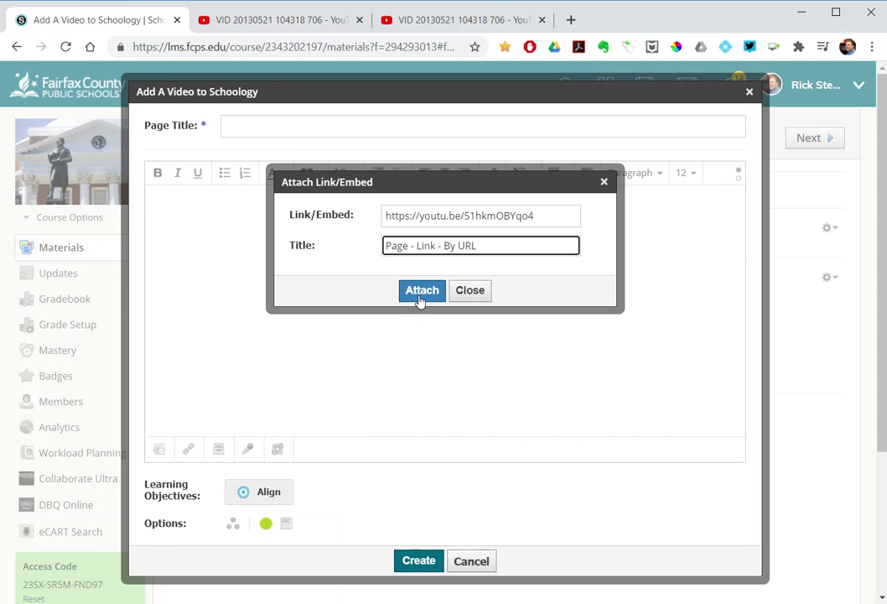
left_click(420, 294)
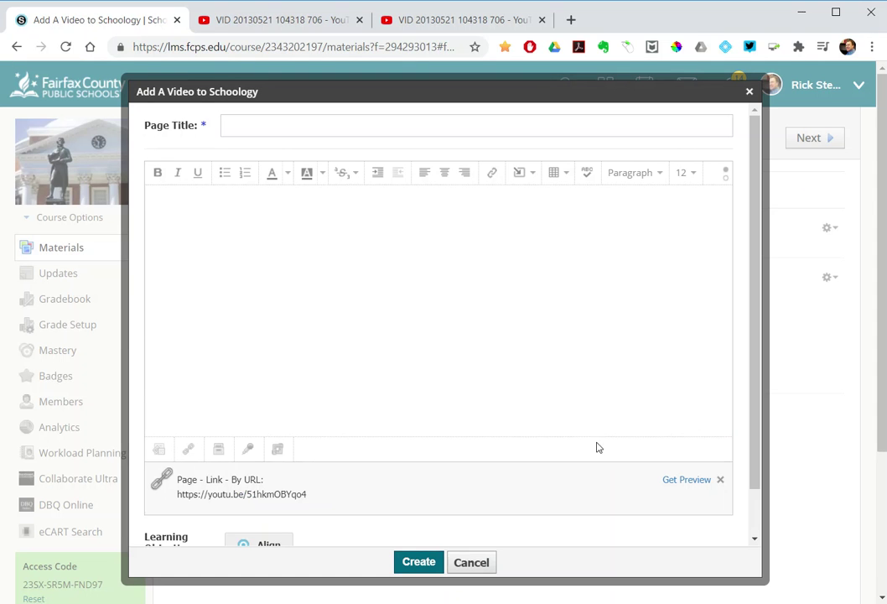
- Title the page "Page - Link - By URL" and create it
scroll(597, 448, "down", 2)
left_click(419, 563)
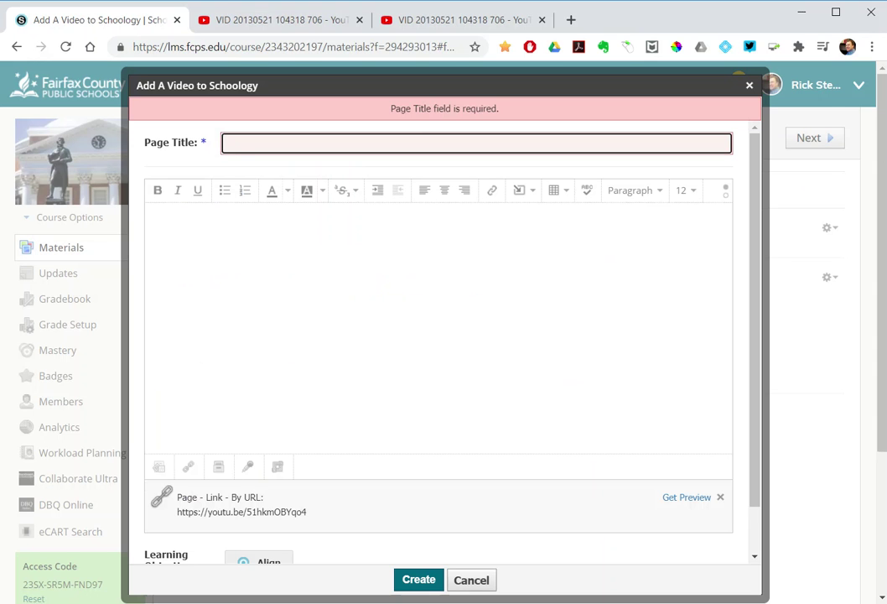
key("ctrl+v")
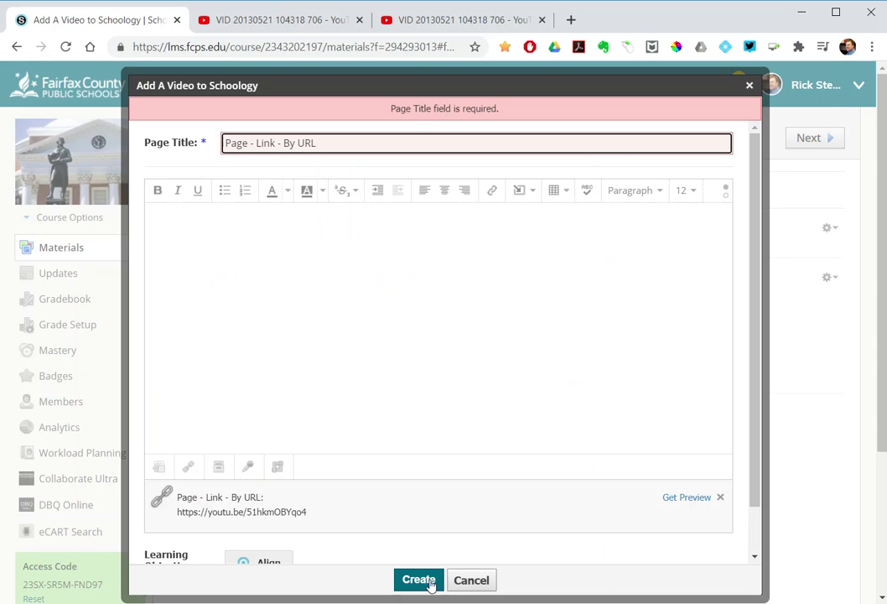
left_click(419, 580)
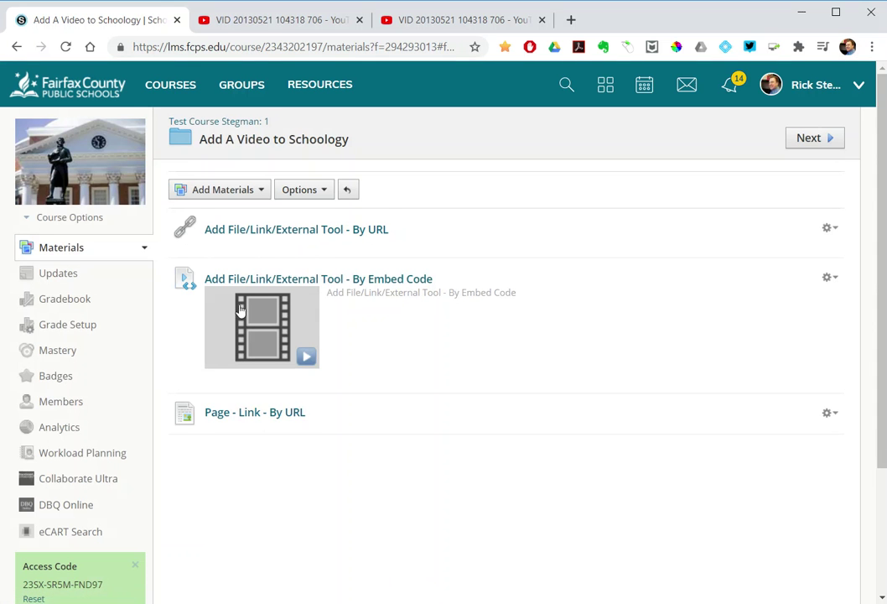
- Start another page with a link/embed attachment and copy the video's iframe embed code from YouTube
left_click(228, 190)
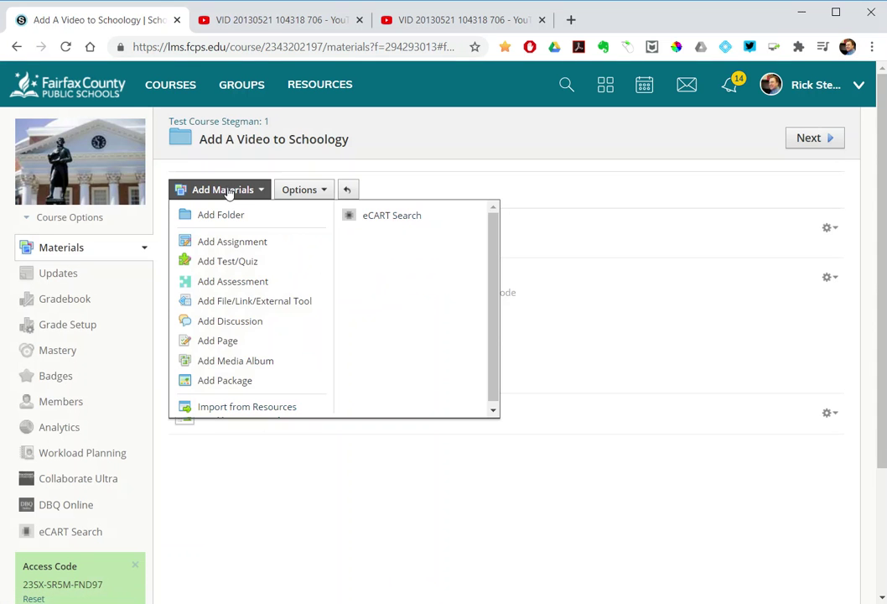
left_click(218, 341)
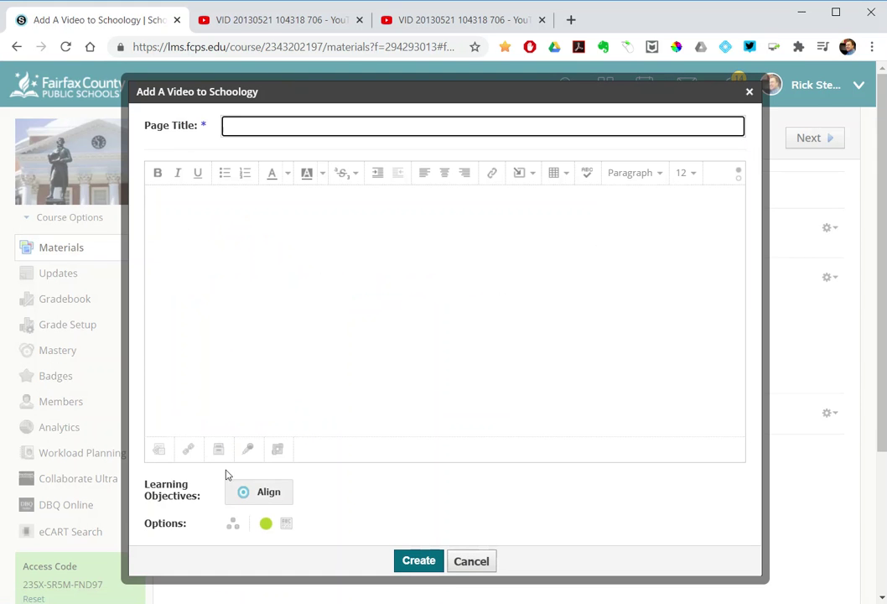
left_click(189, 450)
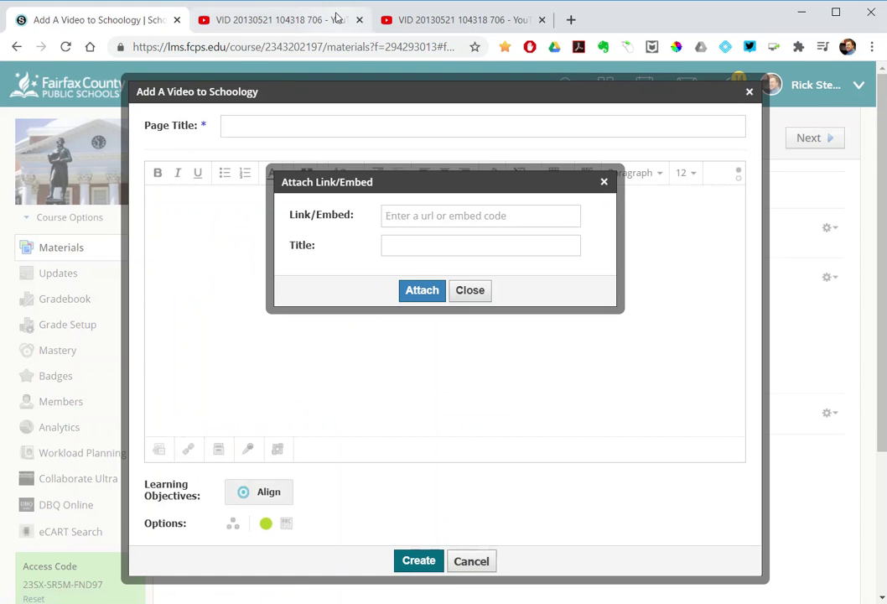
left_click(407, 20)
left_click(818, 450)
- Back in Schoology, attach the iframe embed code to the page with the title "Page - Link - By Embed Code"
left_click(64, 24)
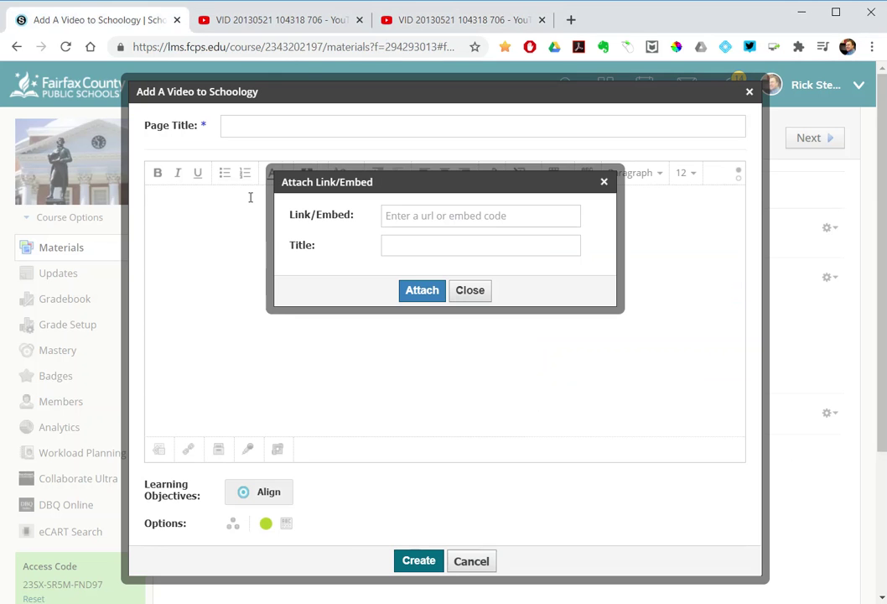
left_click(434, 216)
key("ctrl+v")
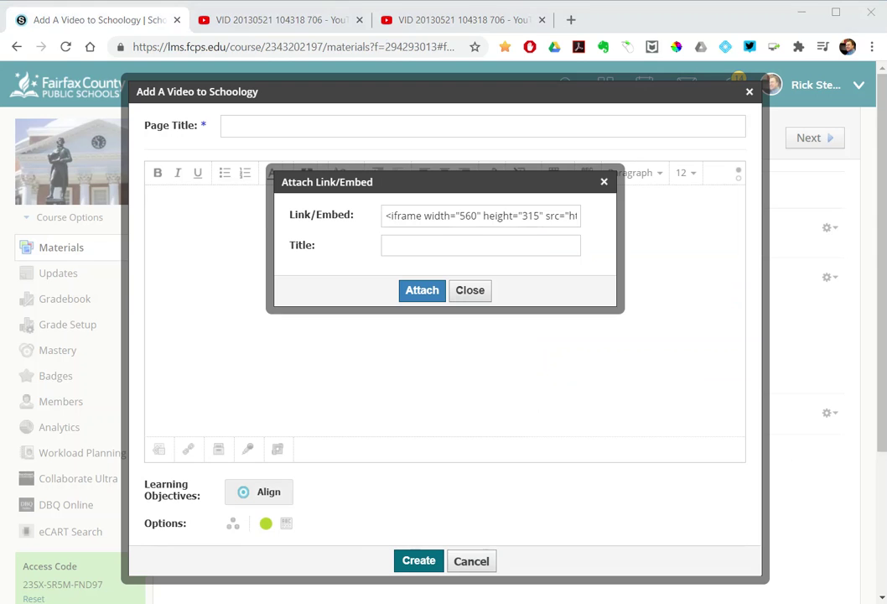
left_click(500, 245)
key("ctrl+v")
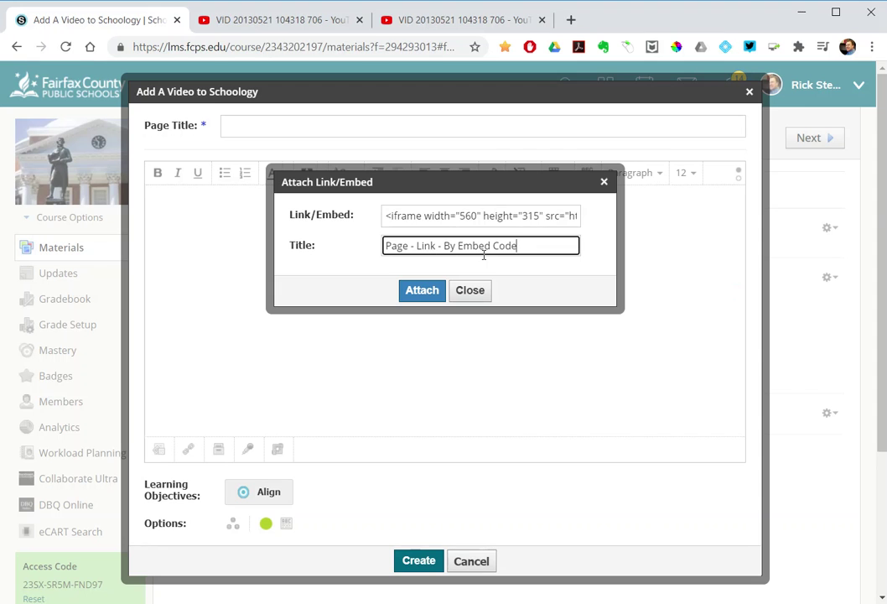
left_click(419, 291)
- Title the page "Page - Link - By Embed Code" and create it
left_click(386, 127)
key("ctrl+v")
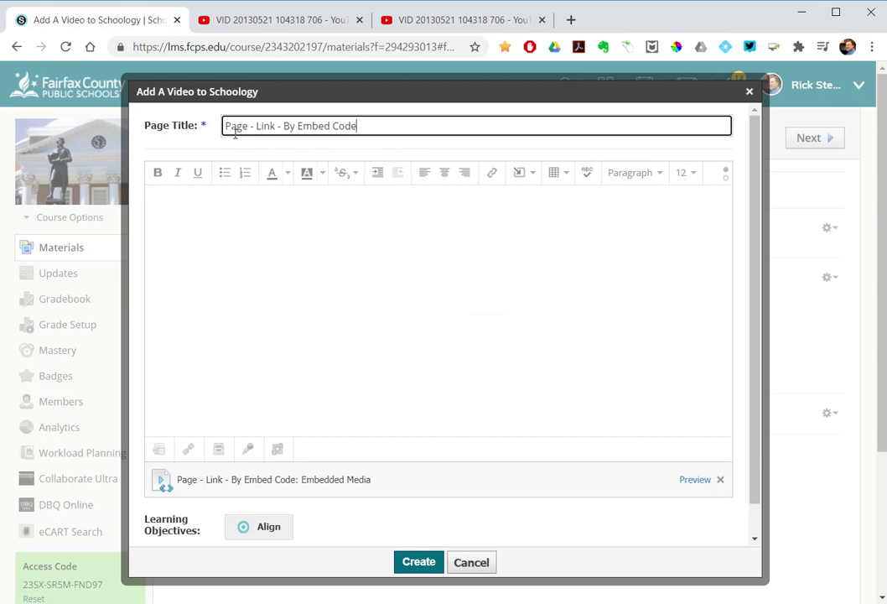
left_click(430, 564)
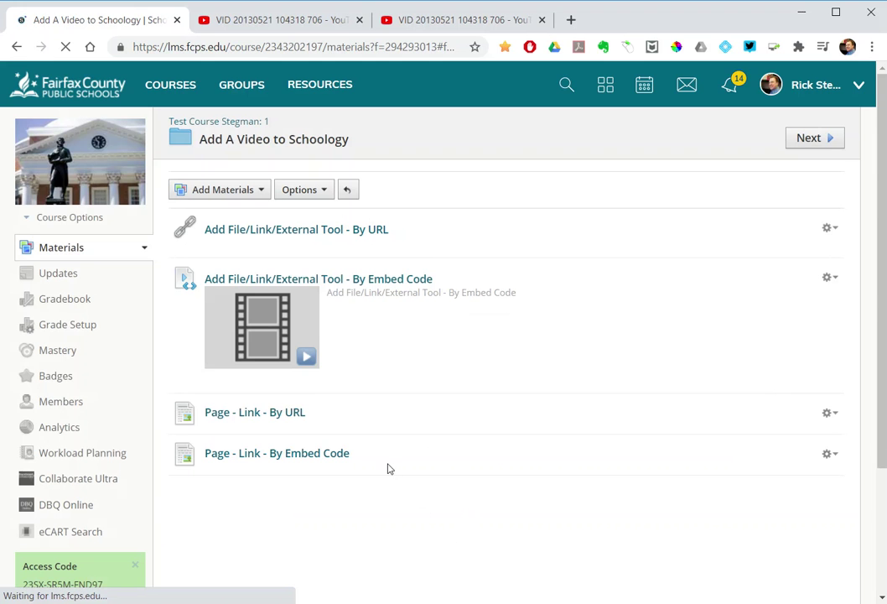
- Start a third new page in the folder and switch its content editor to HTML view
left_click(209, 191)
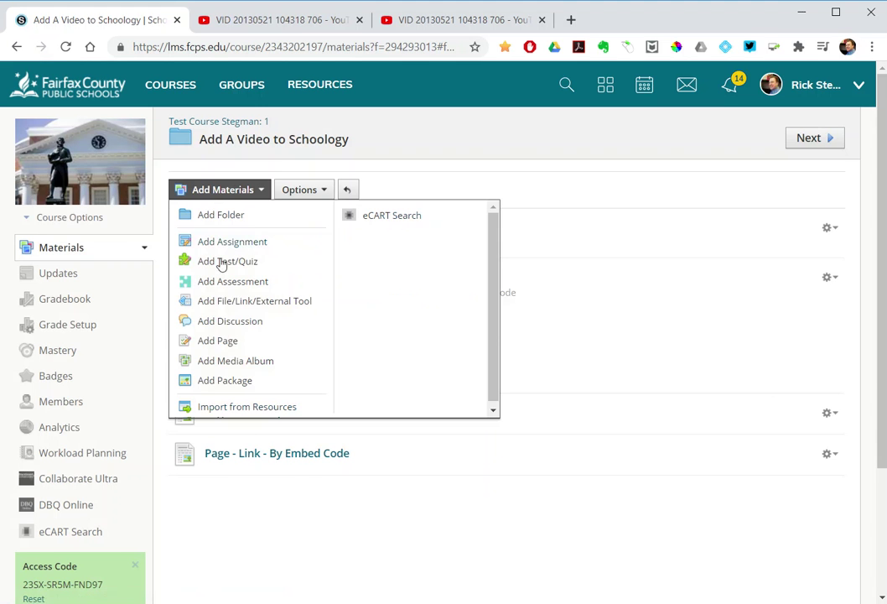
left_click(229, 340)
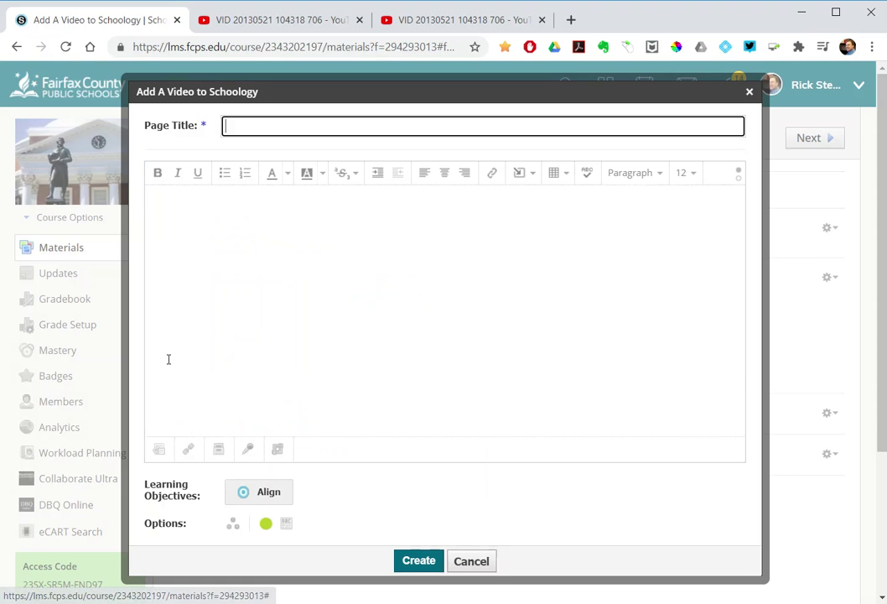
left_click(742, 175)
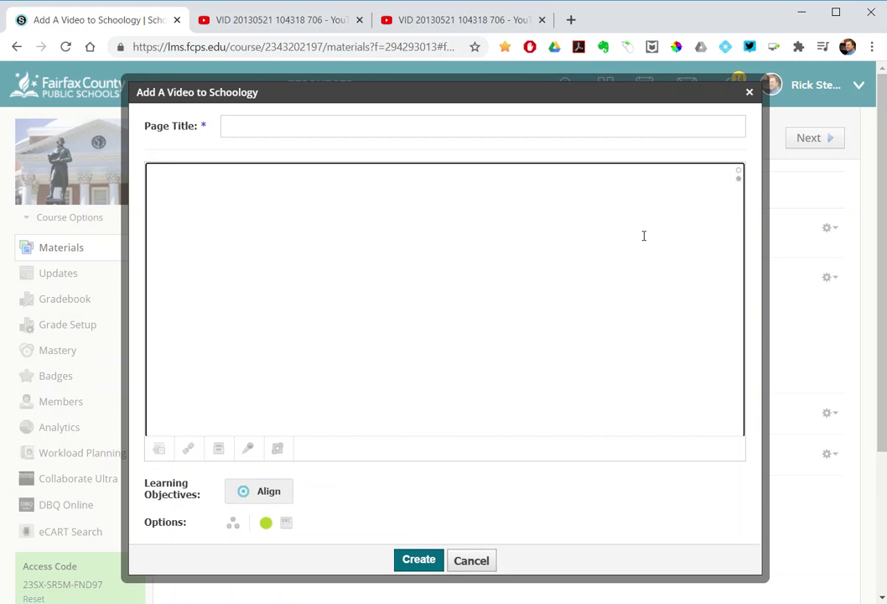
- Copy the iframe embed code from YouTube and paste it into the Schoology page's HTML content
left_click(444, 20)
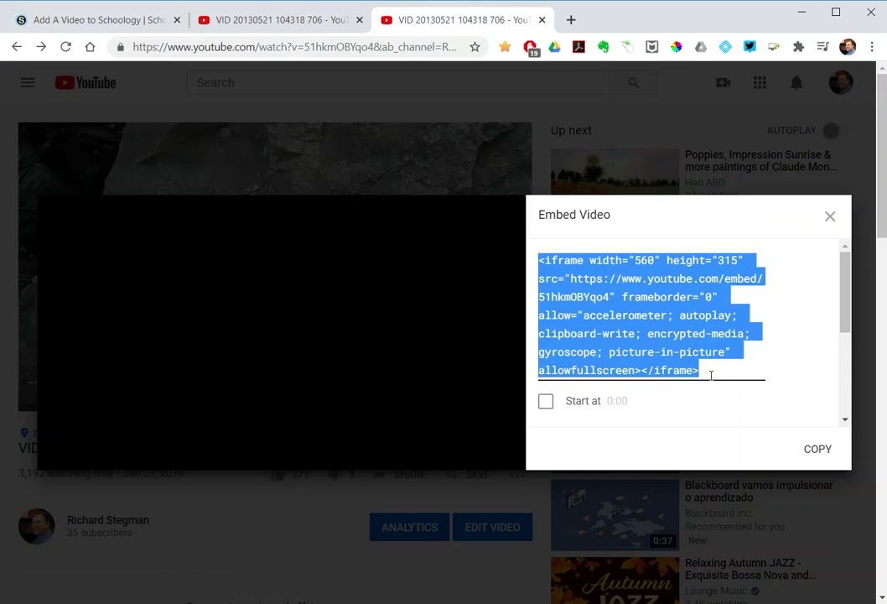
left_click(802, 452)
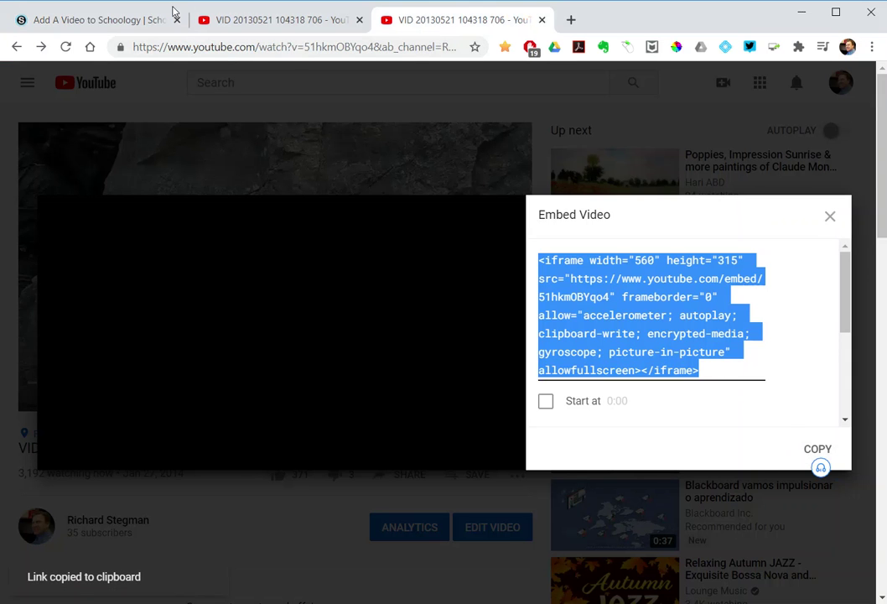
left_click(167, 17)
key("ctrl+v")
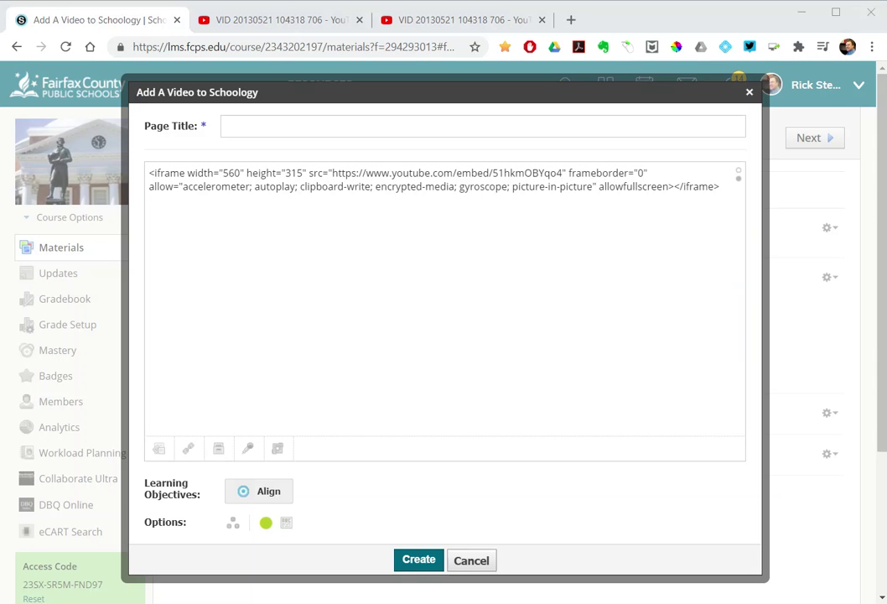
- Title the page "Page - Switch to HTML - Embed Code" and create it
left_click(494, 129)
key("ctrl+v")
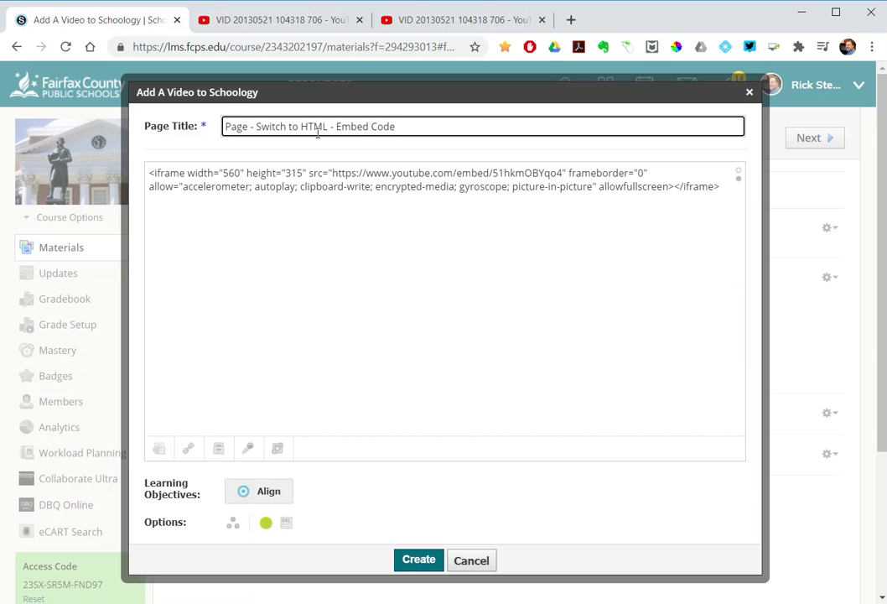
left_click(419, 560)
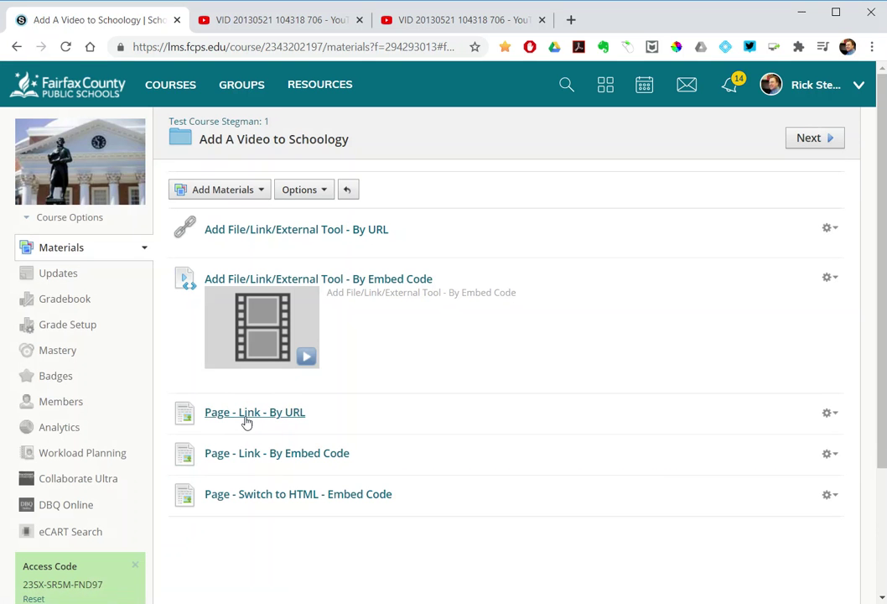
left_click(223, 191)
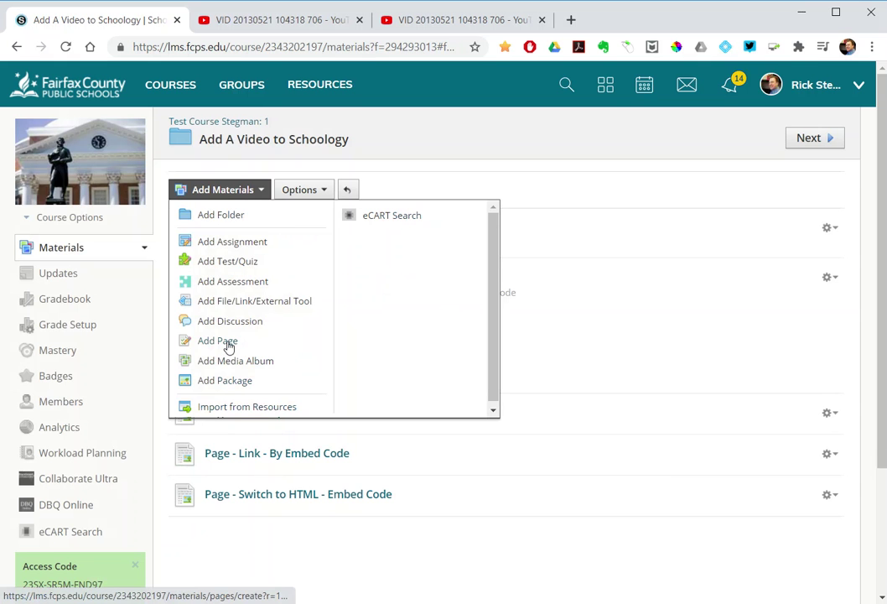
left_click(252, 544)
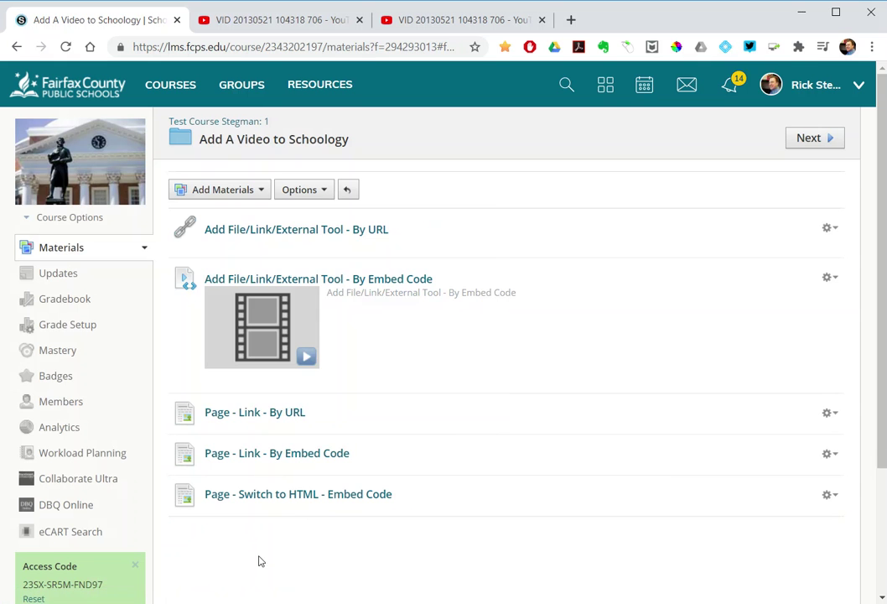
- Open the Page - Link - By URL page and its YouTube link, pause the video and return to Schoology
left_click(246, 417)
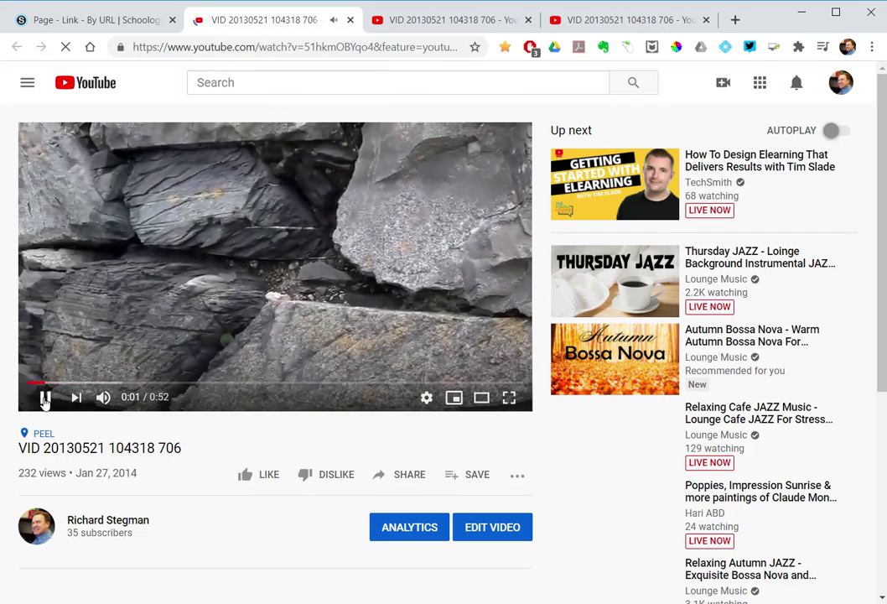
left_click(45, 404)
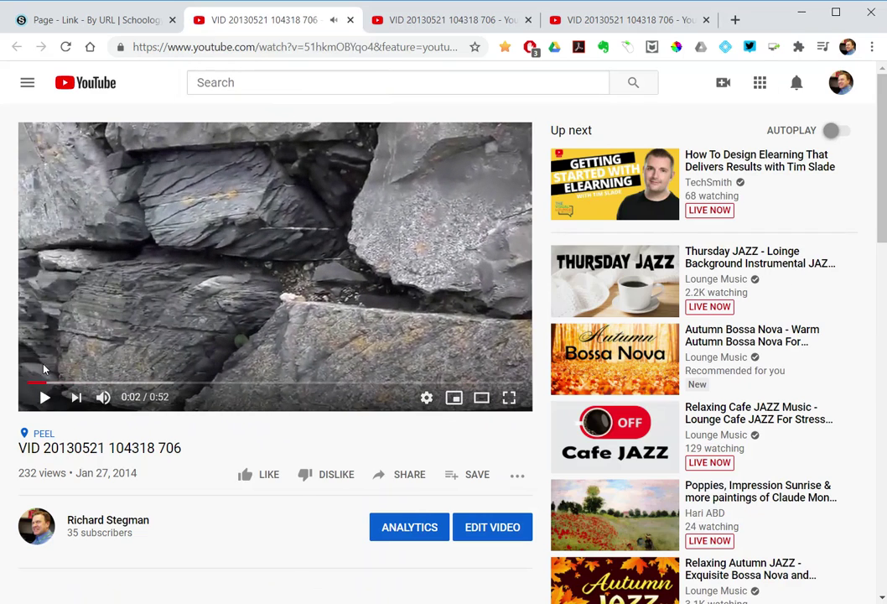
left_click(108, 21)
- Go to the Page - Link - By Embed Code page, expand the embedded video, and play and pause it
left_click(811, 140)
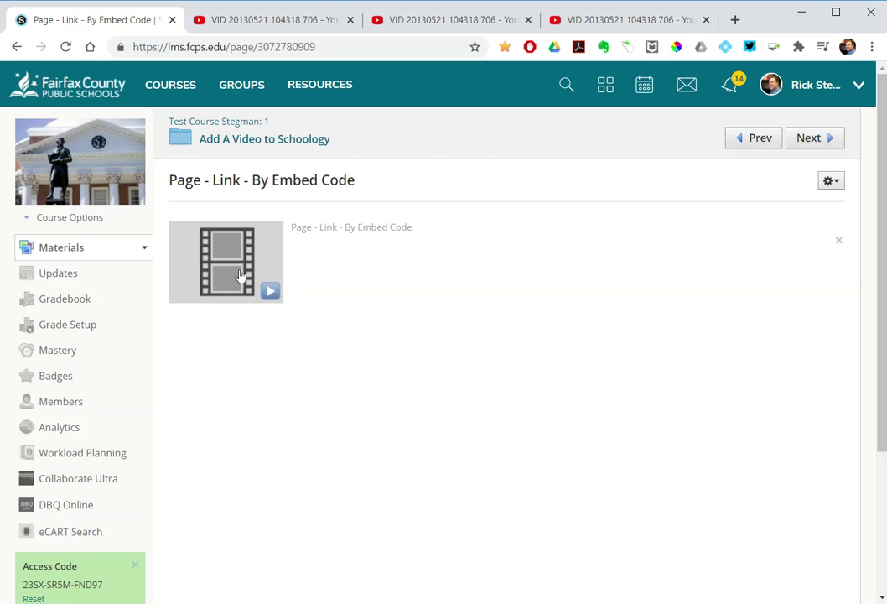
left_click(201, 252)
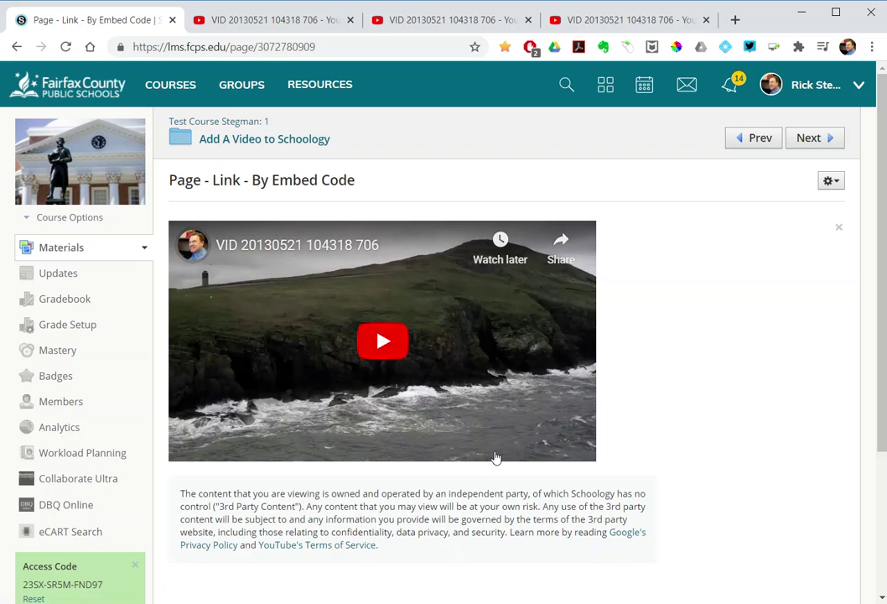
left_click(362, 416)
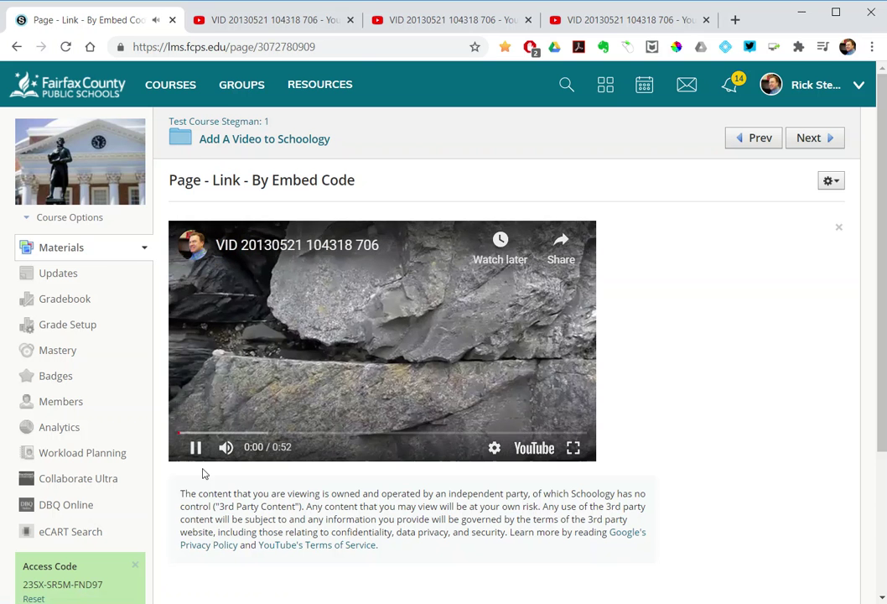
left_click(195, 447)
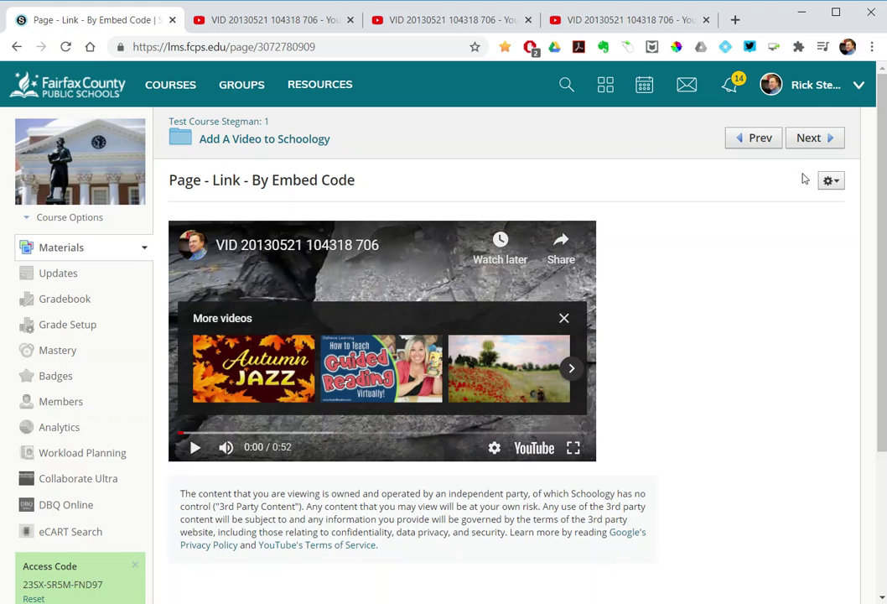
- Go to the Page - Switch to HTML - Embed Code page, play and pause its video, and return to the folder
left_click(812, 139)
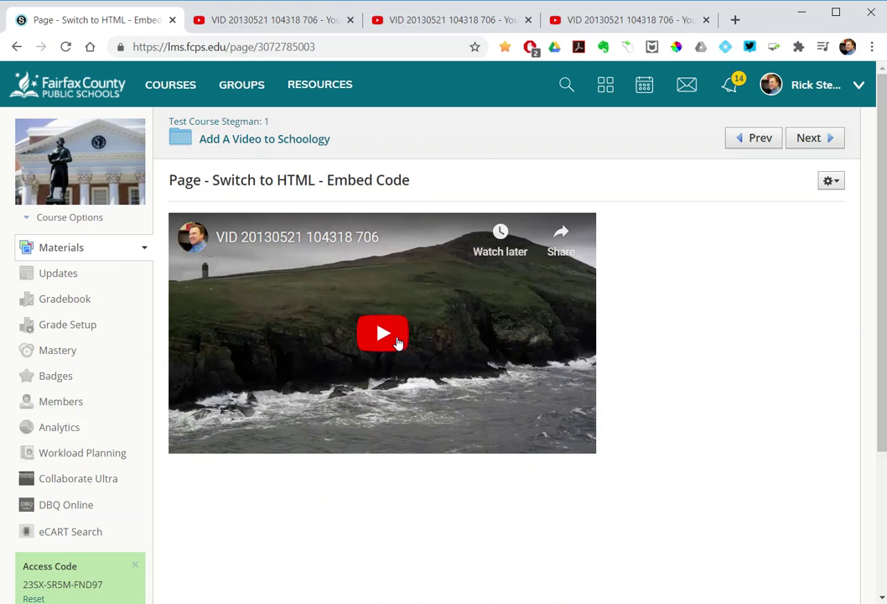
left_click(394, 339)
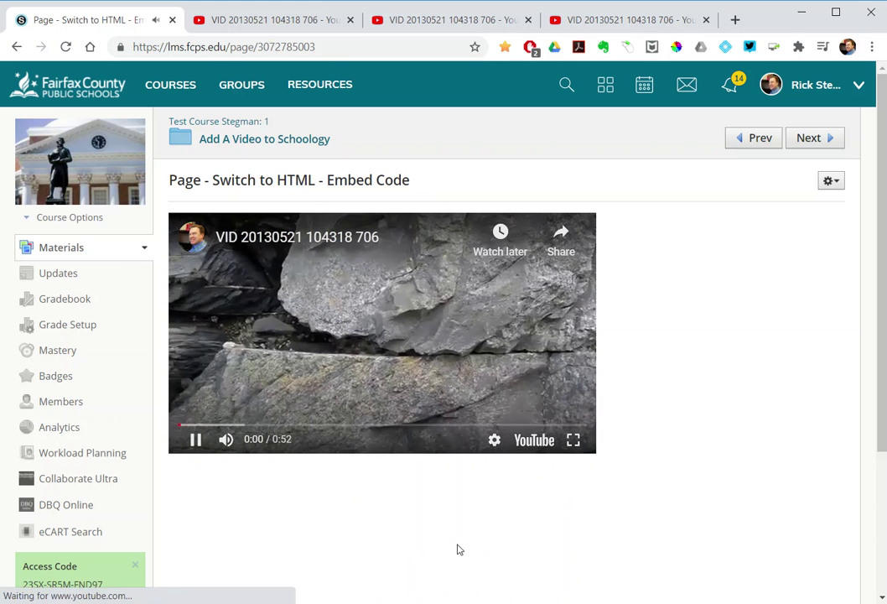
left_click(192, 442)
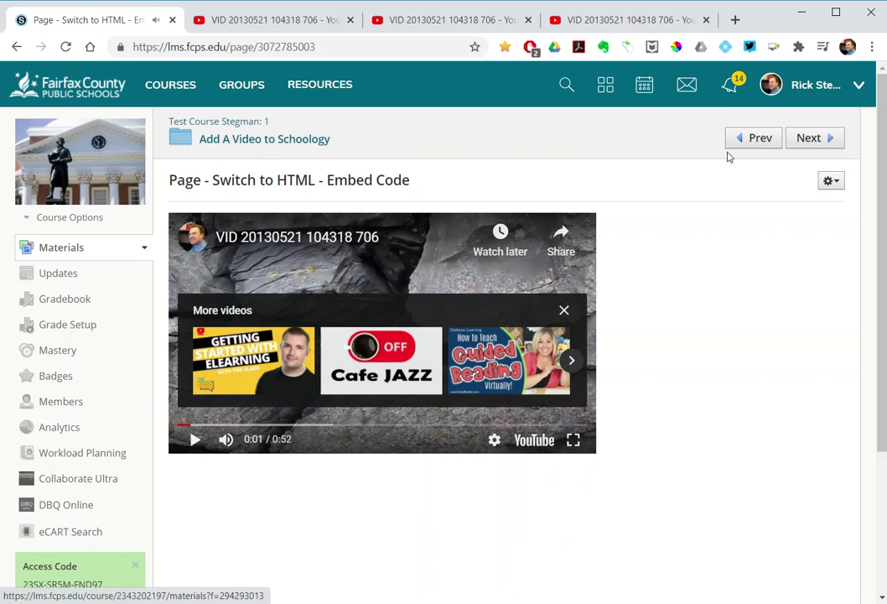
left_click(315, 149)
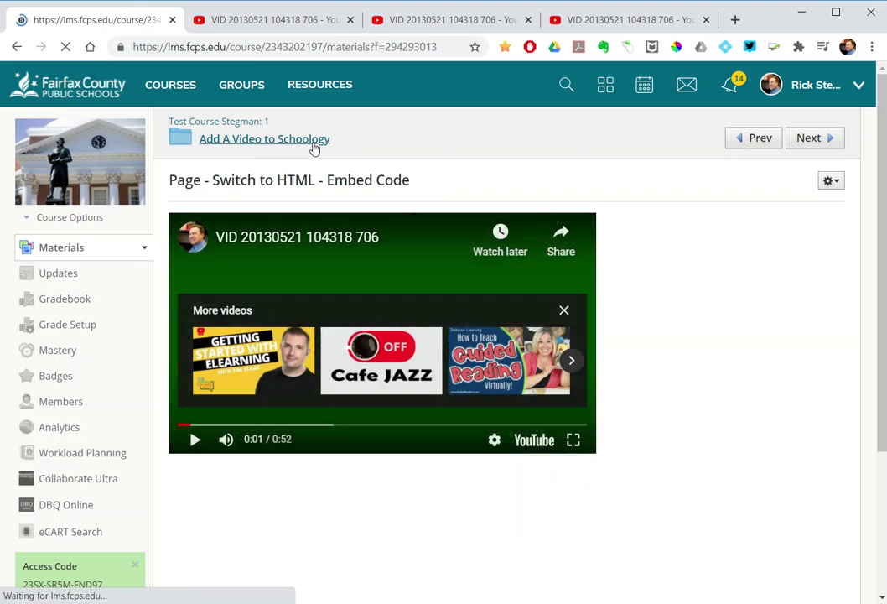